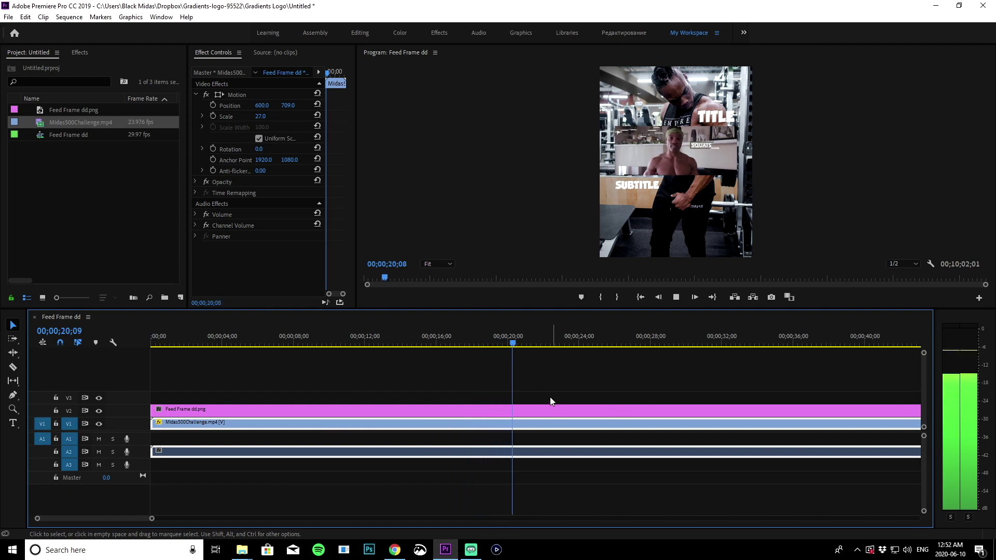
Play back the Feed Frame dd sequence in Premiere Pro's Program monitor.
{"action": "left_click_drag", "start_coordinate": [129, 516], "coordinate": [159, 518]}
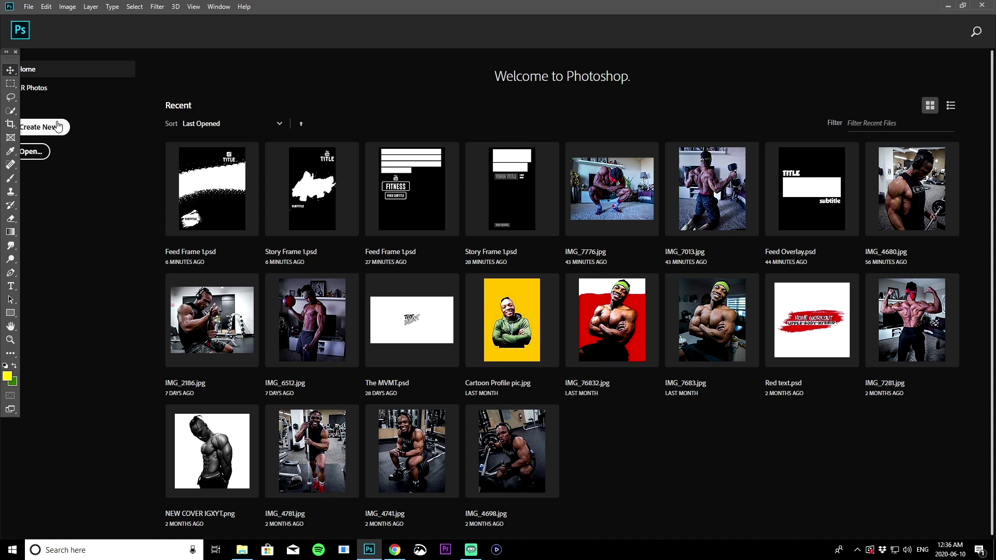
Create a 1200 x 1500 px, 72 ppi document named 'Feed Frame' with a black background.
{"action": "left_click", "coordinate": [54, 128]}
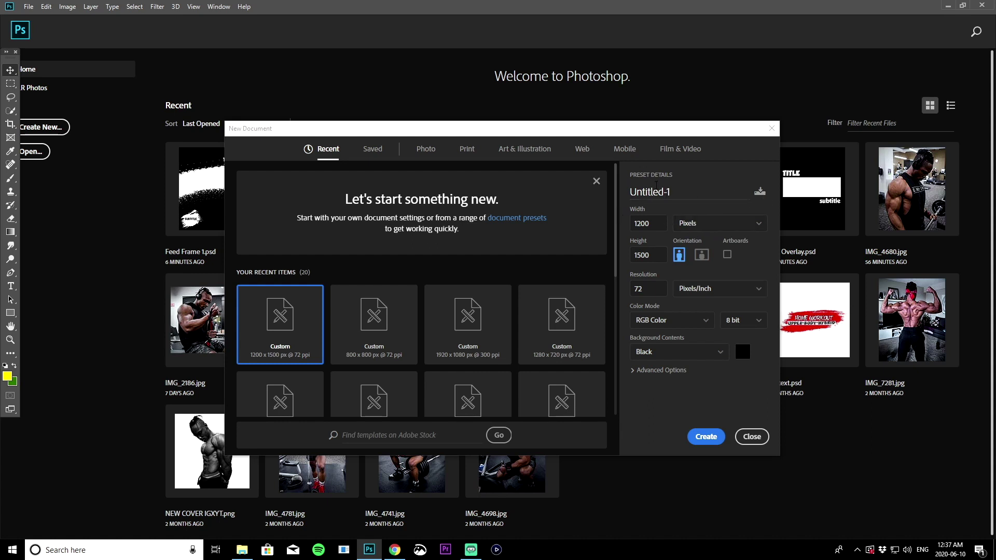
{"action": "left_click_drag", "start_coordinate": [682, 189], "coordinate": [625, 192]}
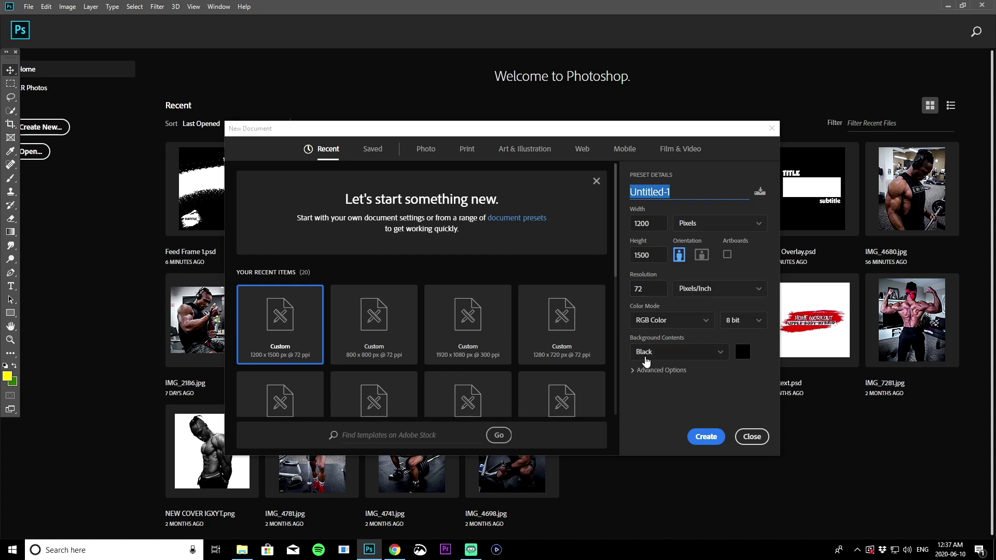
{"action": "type", "text": "Feed Frame"}
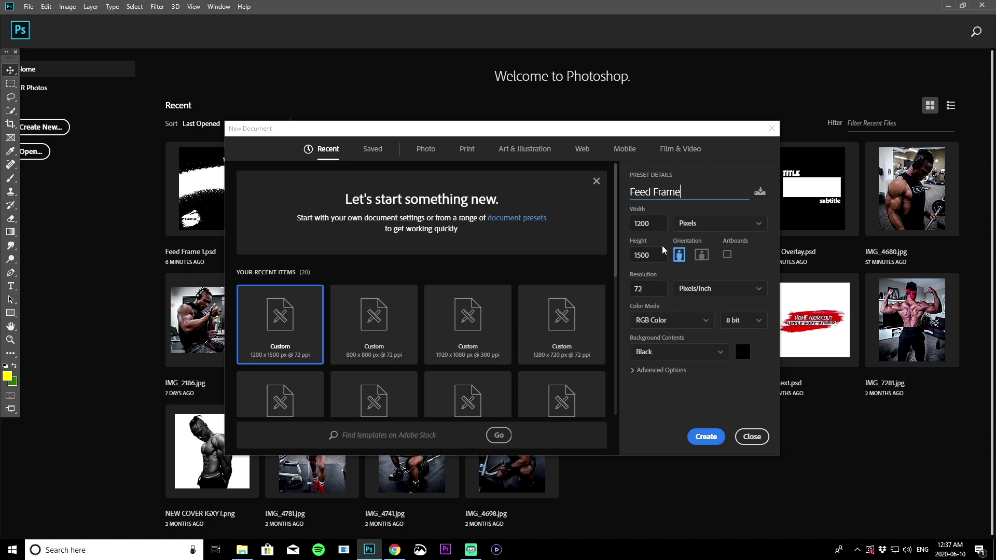
{"action": "left_click", "coordinate": [705, 437]}
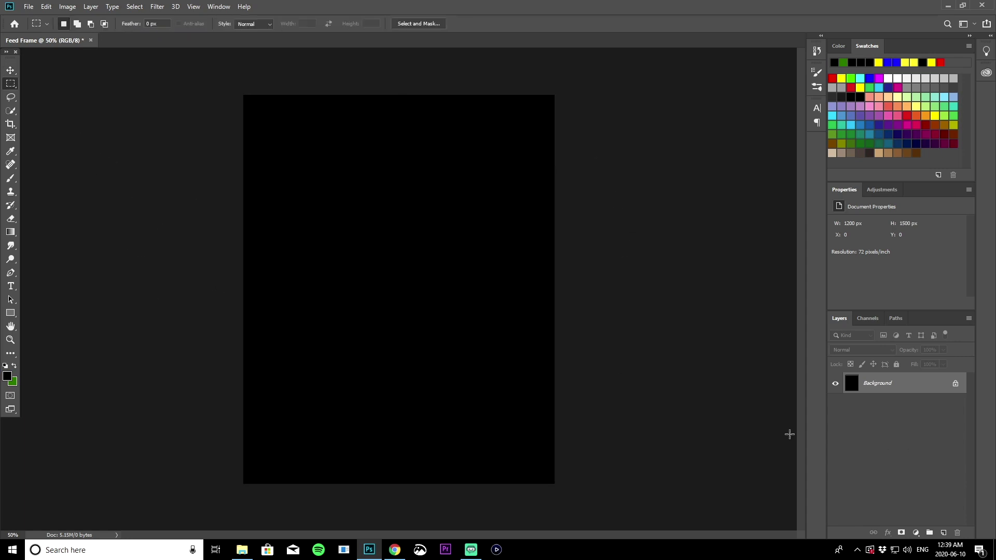
Add Layer 1 and fill it with a pure black foreground colour via Edit > Fill.
{"action": "left_click", "coordinate": [943, 535]}
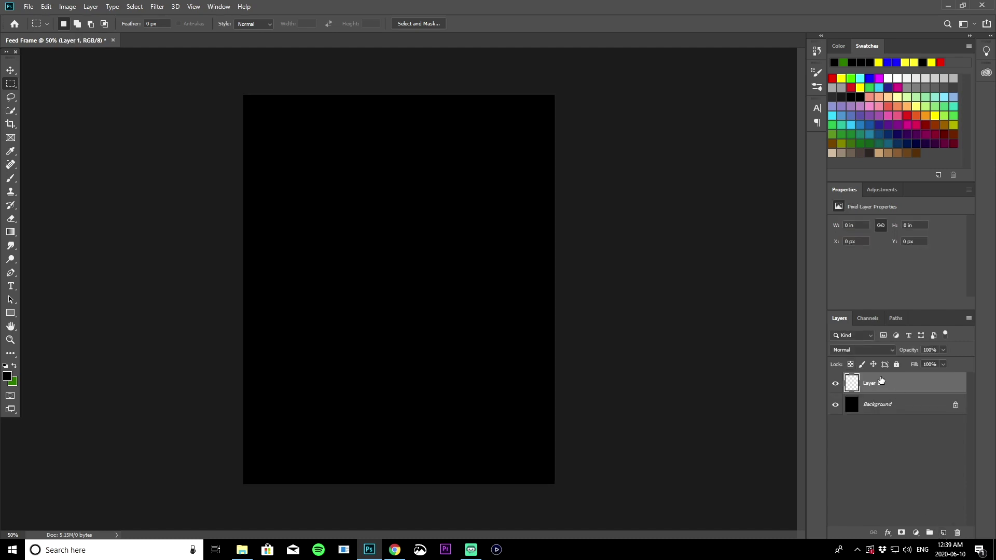
{"action": "left_click", "coordinate": [7, 376]}
{"action": "left_click_drag", "start_coordinate": [630, 274], "coordinate": [609, 323]}
{"action": "left_click", "coordinate": [859, 153]}
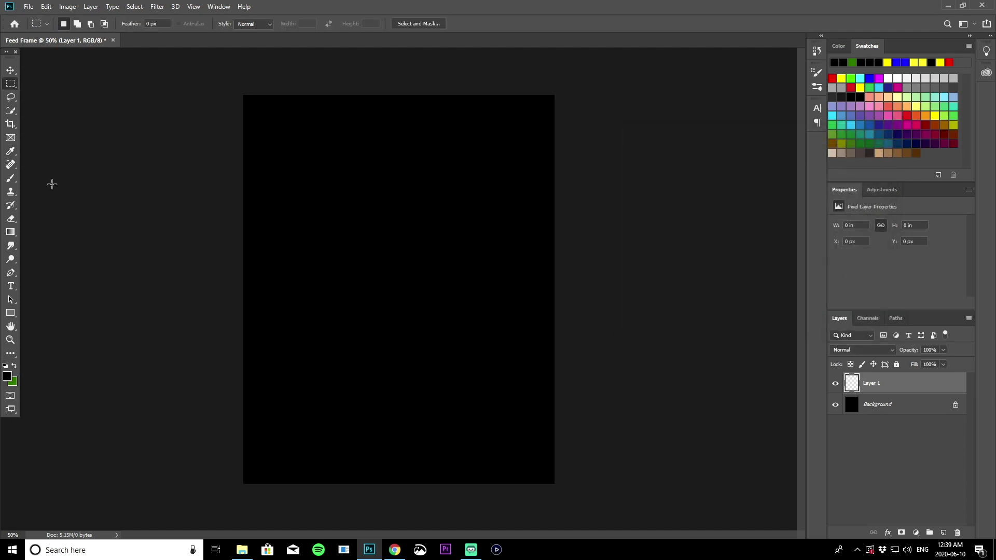
{"action": "left_click", "coordinate": [46, 6]}
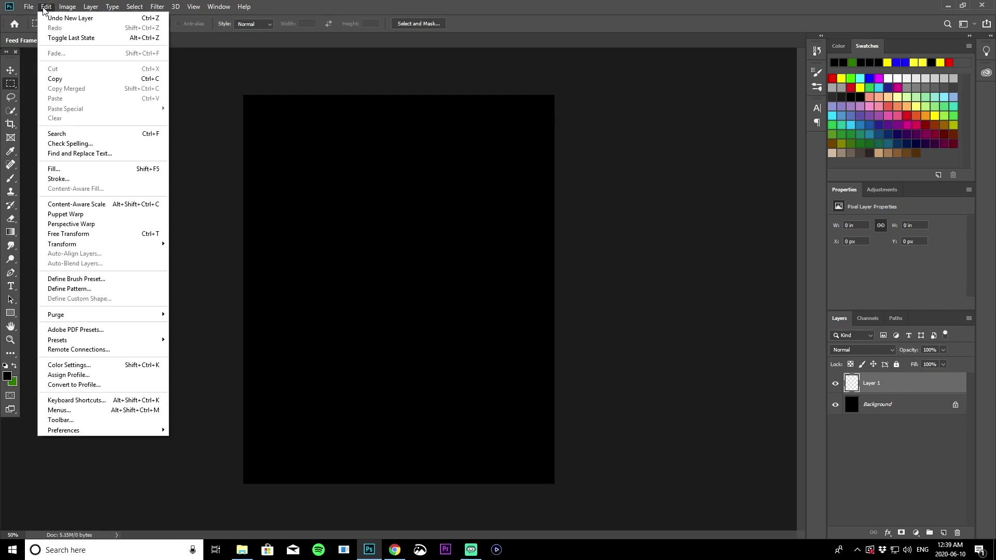
{"action": "left_click", "coordinate": [76, 170]}
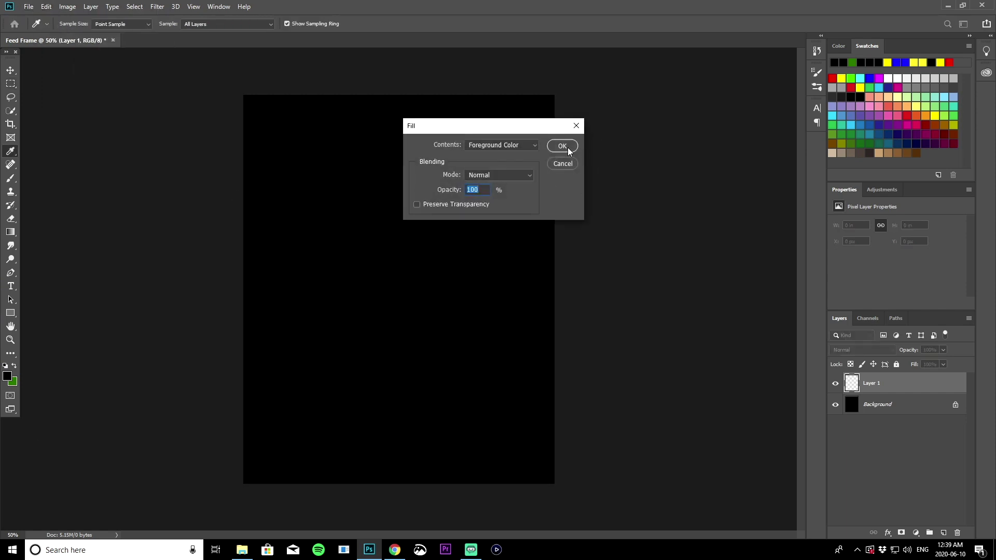
{"action": "left_click", "coordinate": [568, 150]}
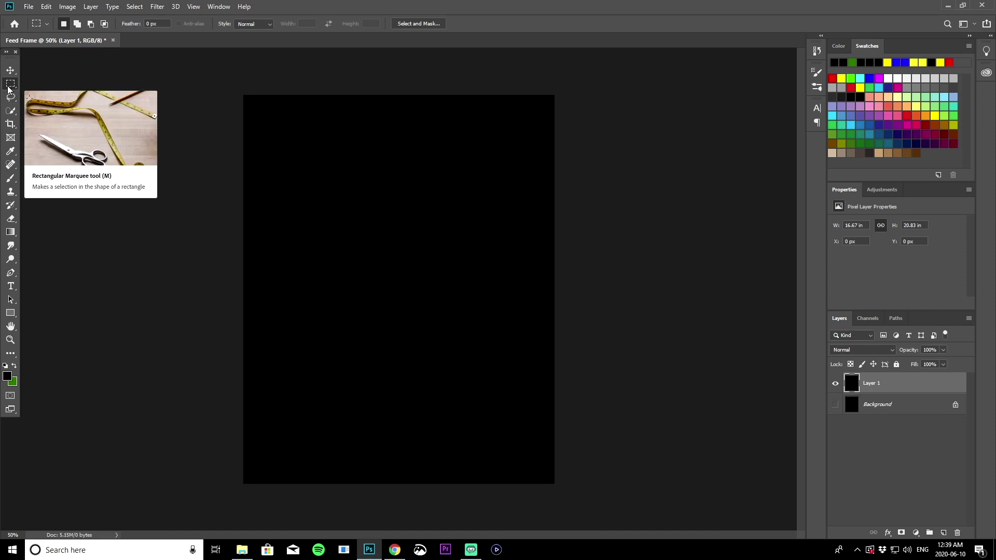
Delete a wide rectangular selection from the middle of Layer 1, leaving a transparent window.
{"action": "left_click_drag", "start_coordinate": [274, 217], "coordinate": [523, 317]}
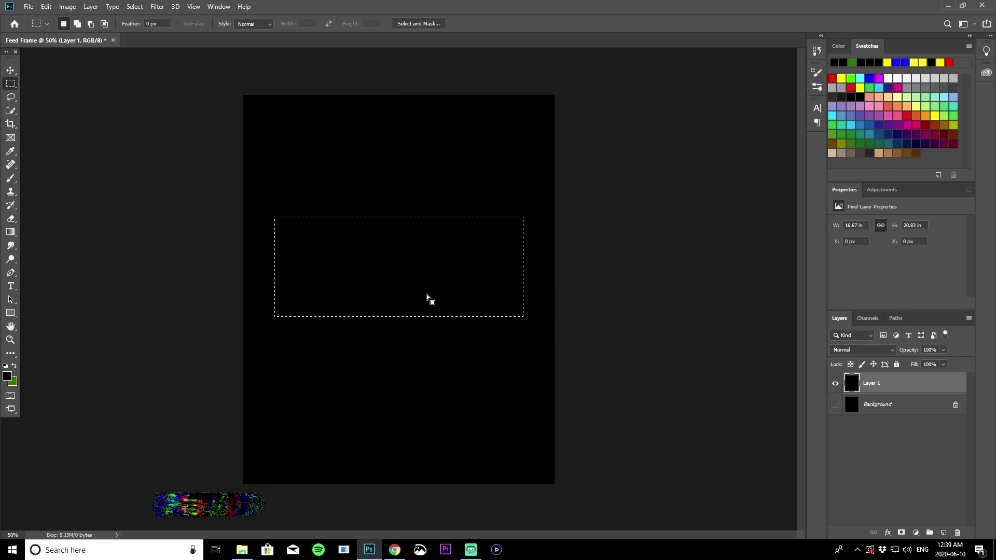
{"action": "key", "text": "Delete"}
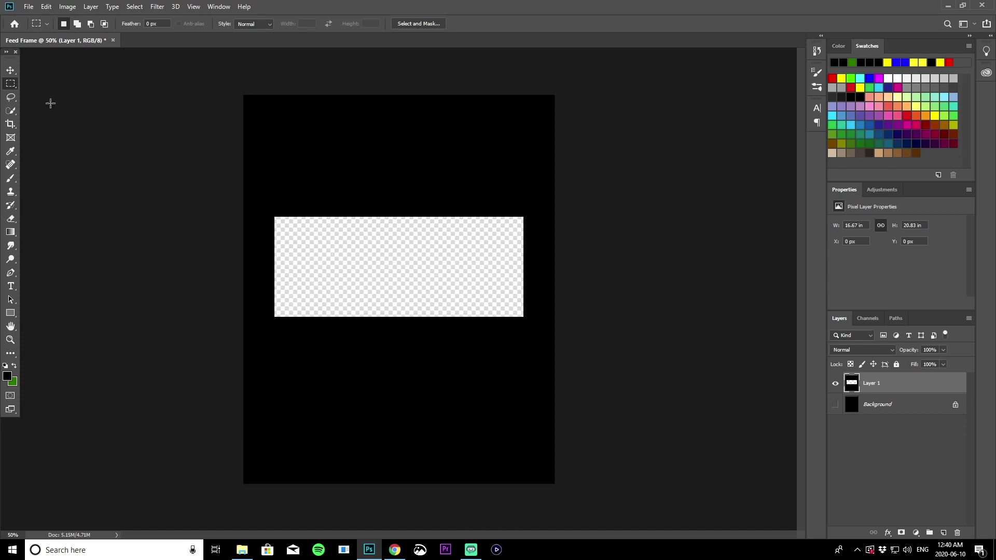
{"action": "left_click", "coordinate": [14, 73]}
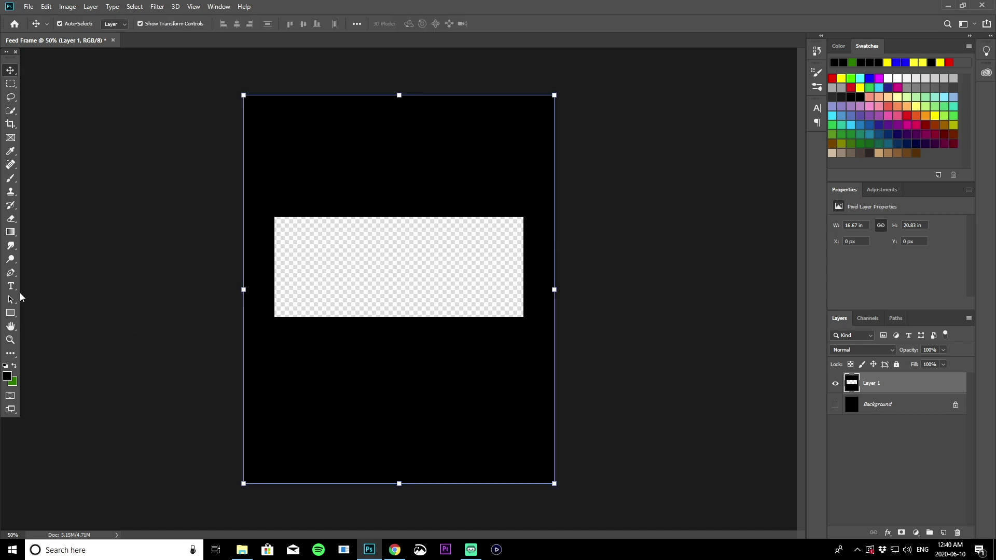
Choose the Type tool with the GROBOLD font.
{"action": "left_click", "coordinate": [11, 288]}
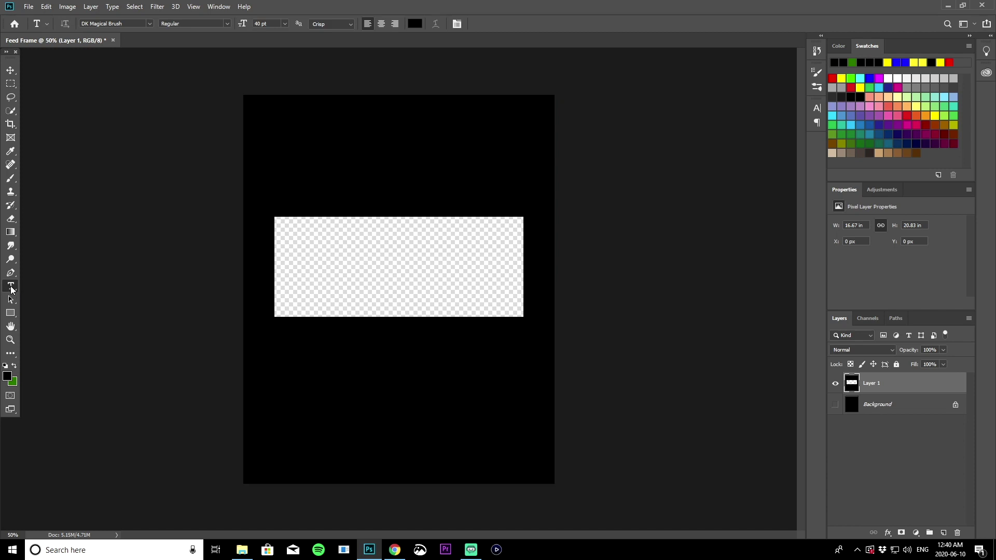
{"action": "left_click", "coordinate": [149, 24]}
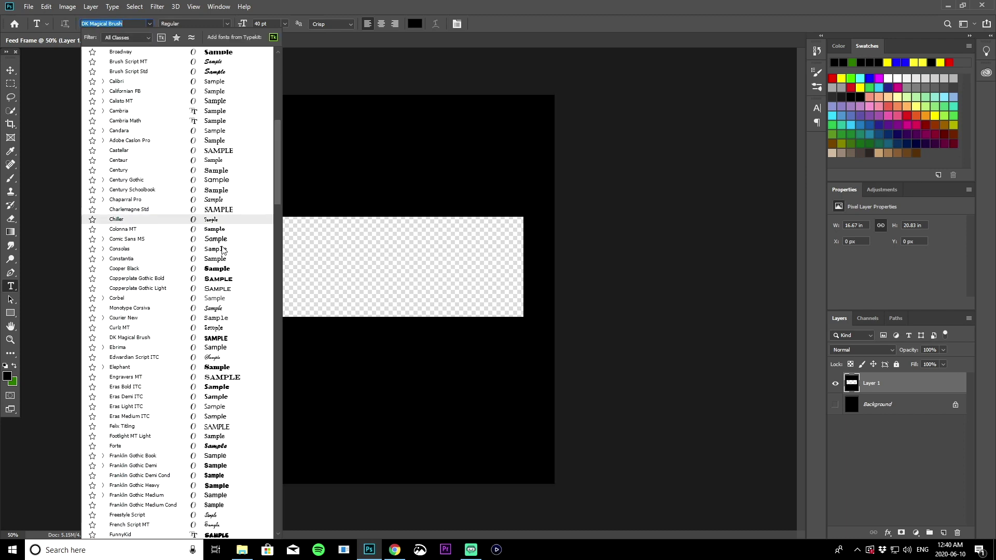
{"action": "scroll", "coordinate": [176, 251], "scroll_direction": "down", "scroll_amount": 4}
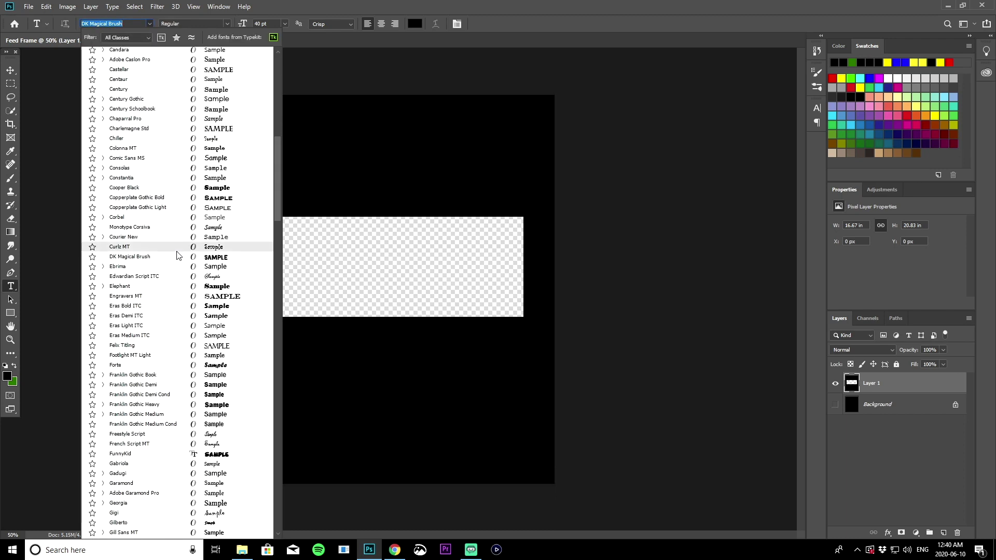
{"action": "scroll", "coordinate": [184, 260], "scroll_direction": "up", "scroll_amount": 11}
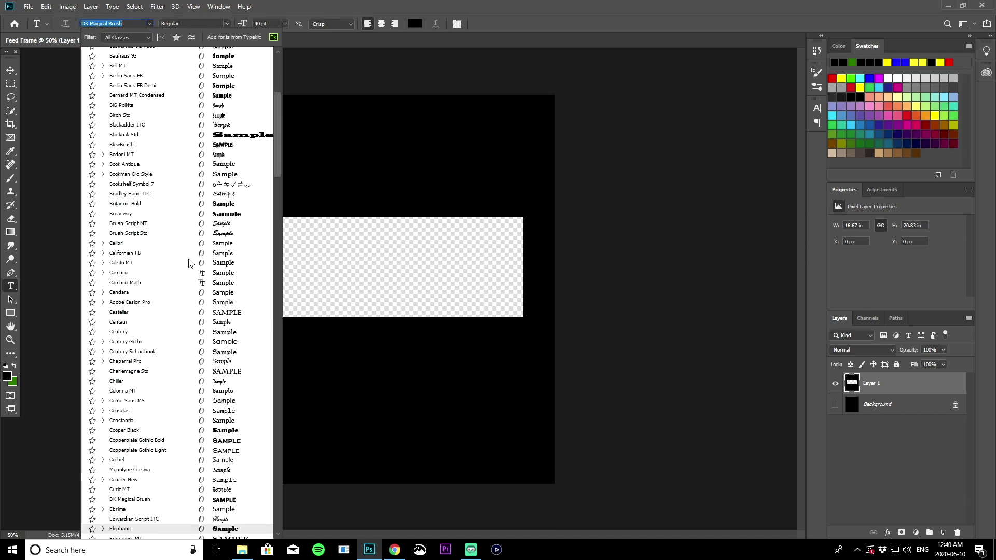
{"action": "scroll", "coordinate": [192, 266], "scroll_direction": "up", "scroll_amount": 3}
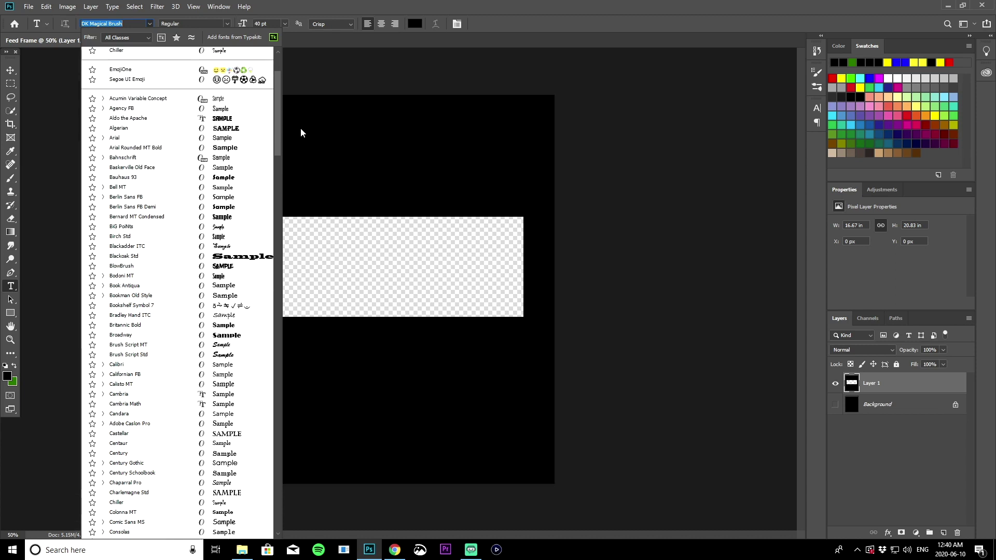
{"action": "left_click", "coordinate": [121, 51]}
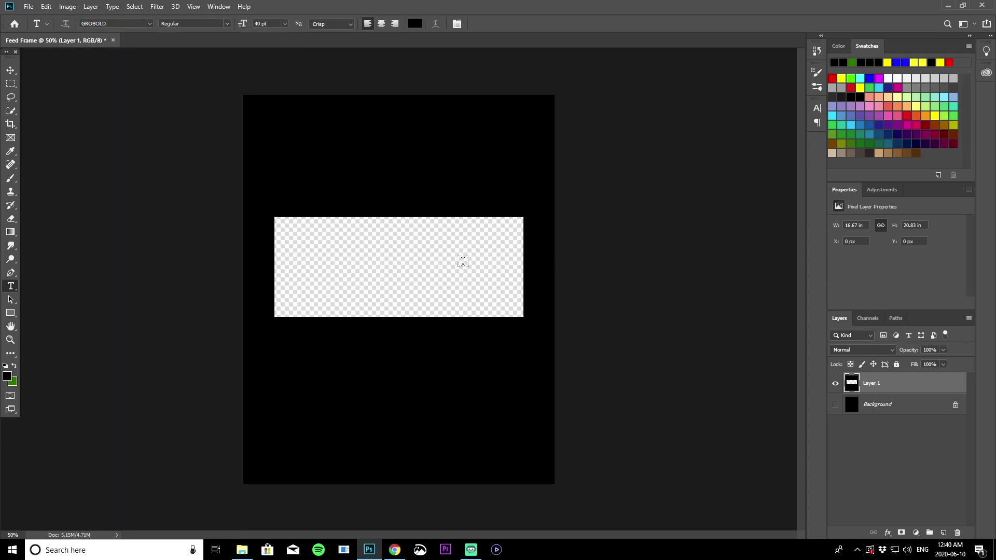
Add the title text above the window and colour it white (ffffff).
{"action": "left_click", "coordinate": [432, 198]}
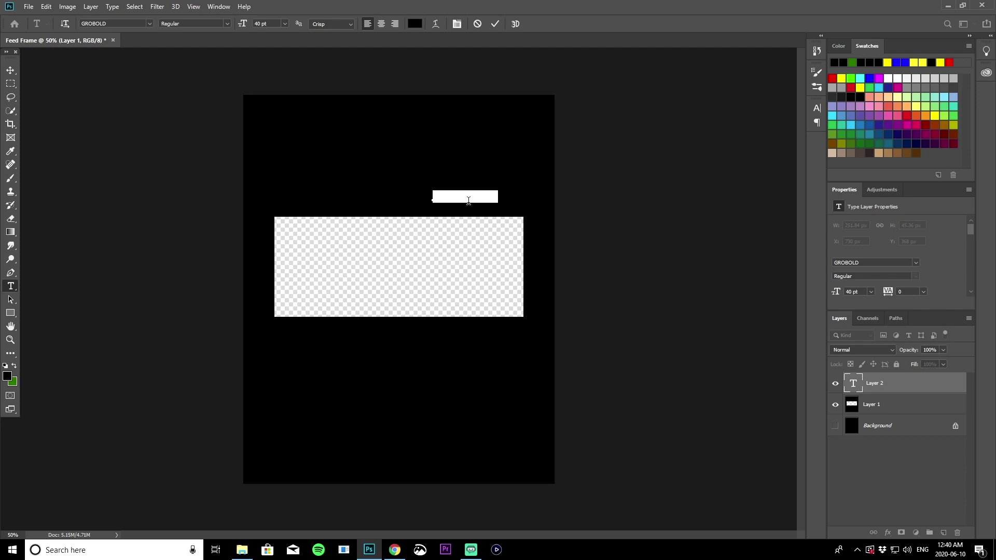
{"action": "type", "text": "NEW"}
{"action": "double_click", "coordinate": [450, 197]}
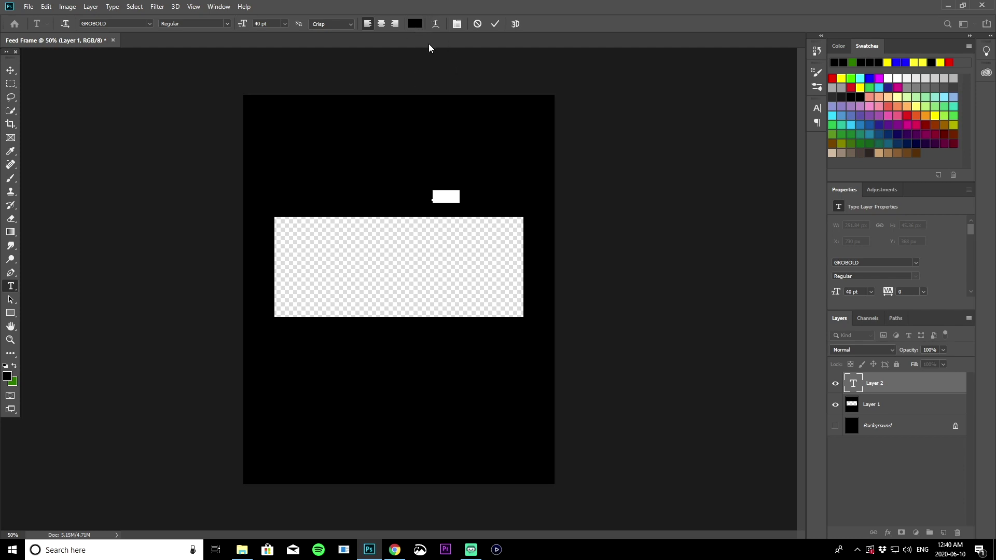
{"action": "left_click", "coordinate": [417, 24]}
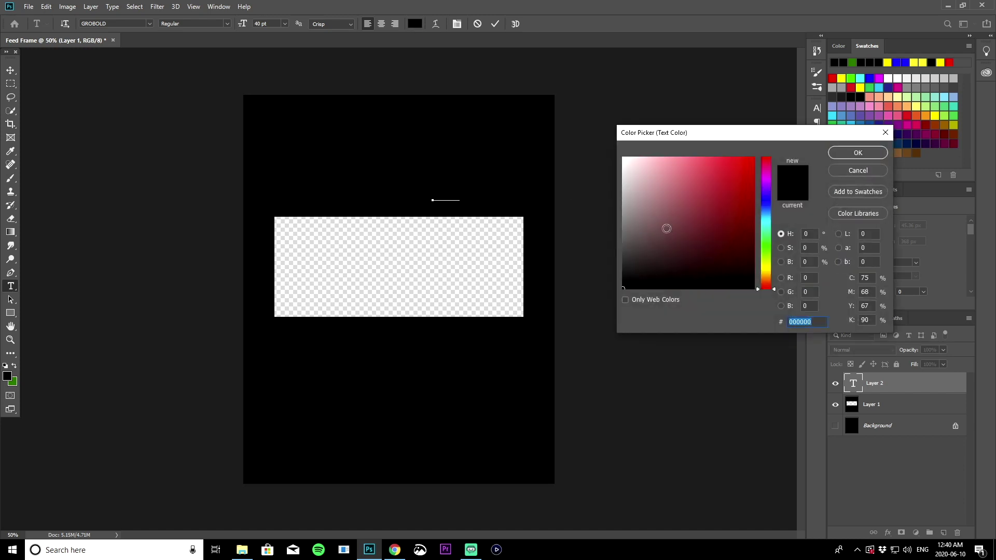
{"action": "type", "text": "ffffff"}
{"action": "left_click", "coordinate": [858, 152]}
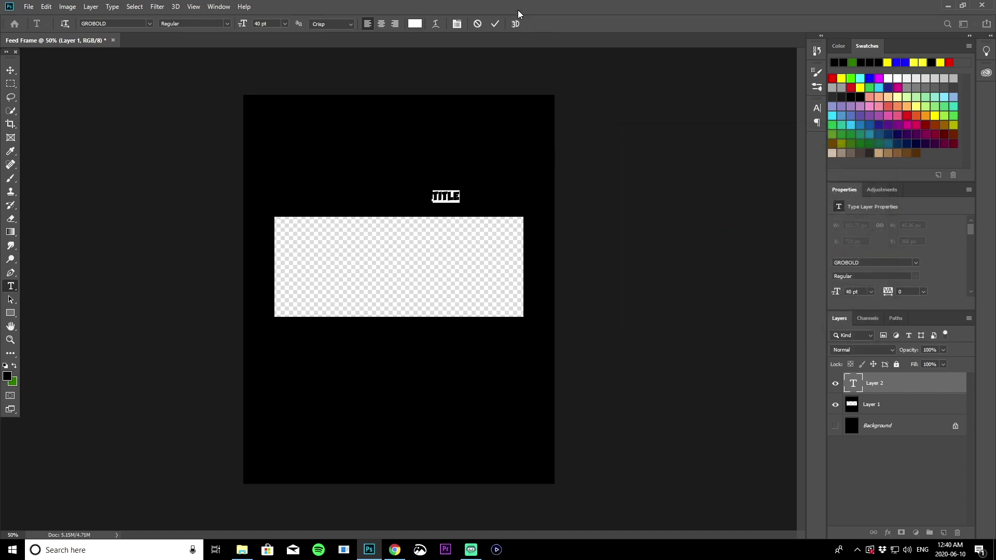
{"action": "left_click", "coordinate": [495, 24]}
{"action": "left_click", "coordinate": [10, 70]}
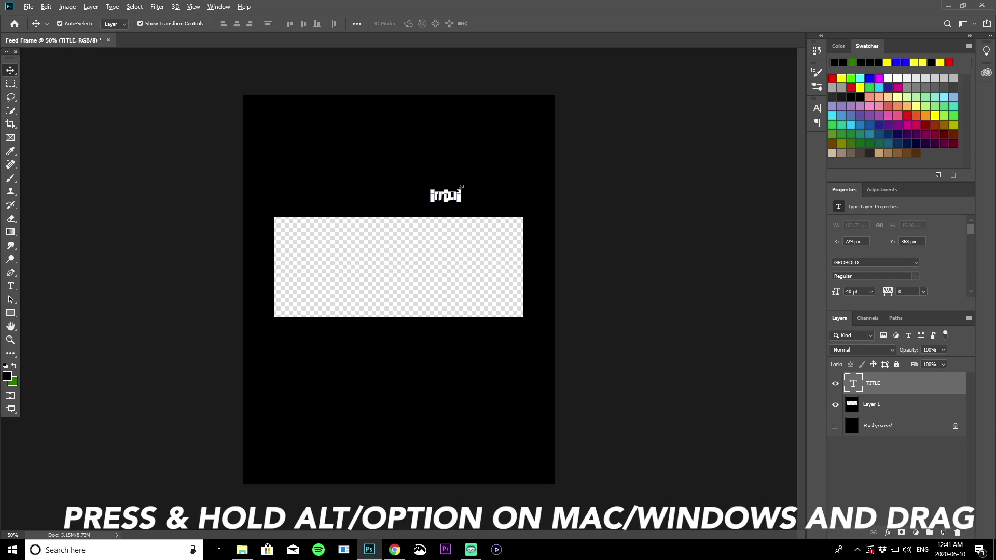
Enlarge the TITLE text, then duplicate its layer as SUBTITLE and move the copy down-left.
{"action": "left_click_drag", "start_coordinate": [457, 190], "coordinate": [487, 204]}
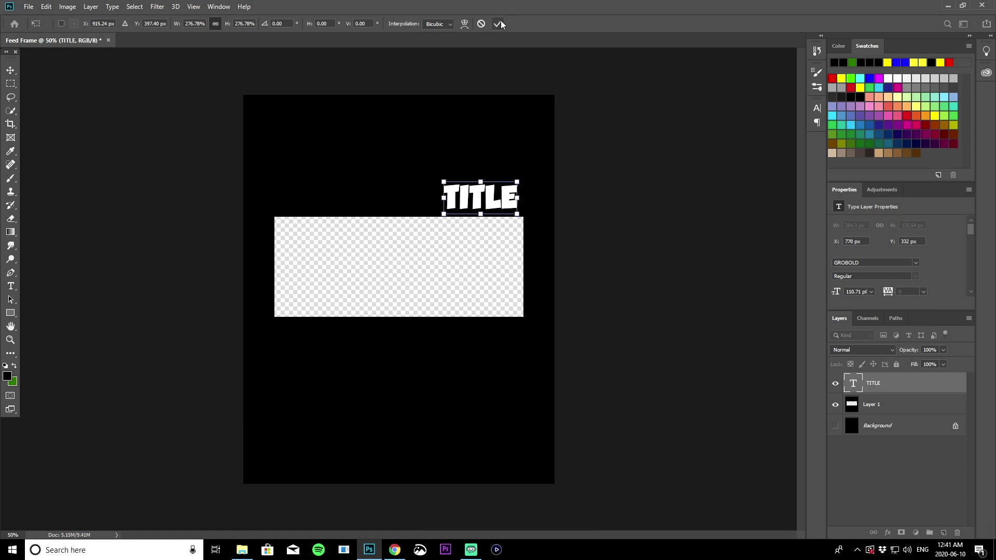
{"action": "left_click", "coordinate": [497, 24]}
{"action": "right_click", "coordinate": [875, 384]}
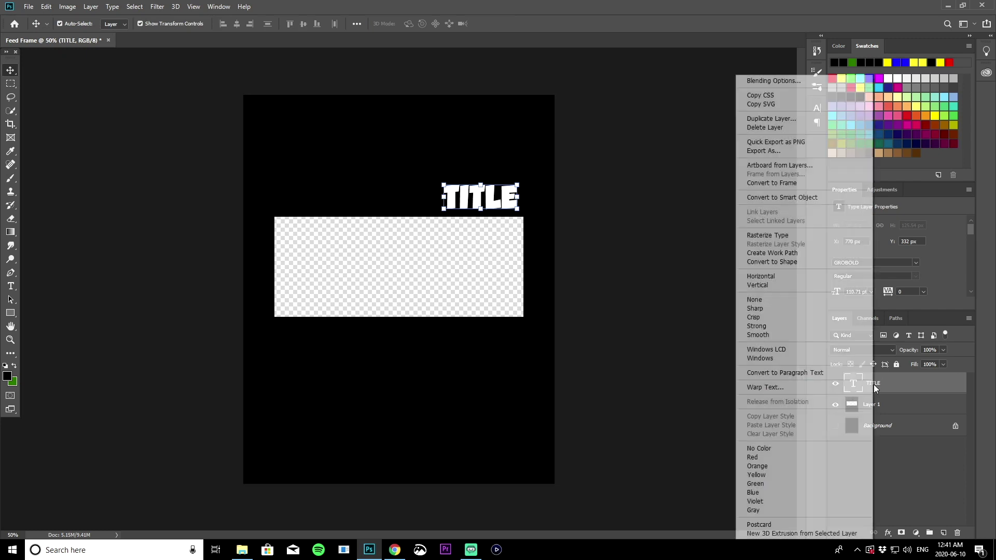
{"action": "left_click", "coordinate": [771, 119]}
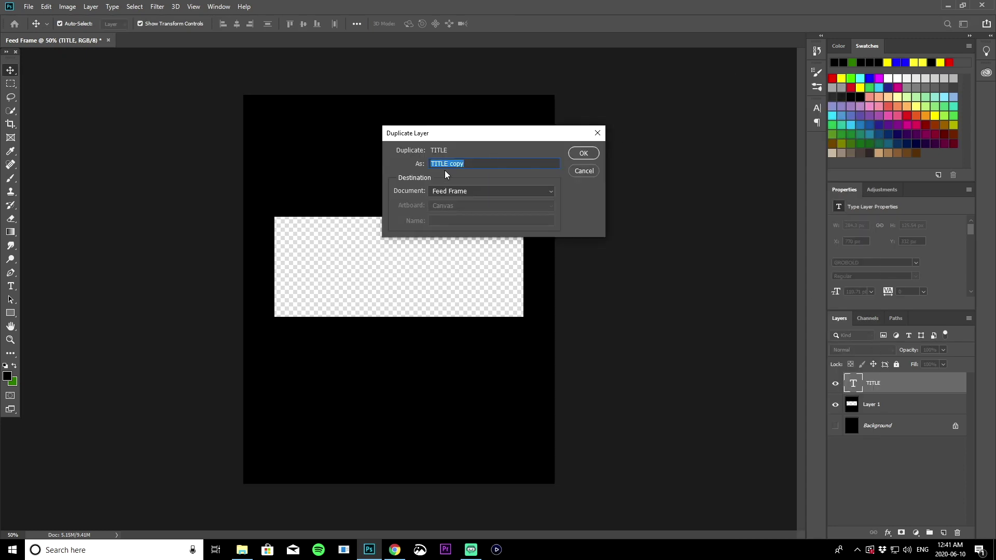
{"action": "type", "text": "SUBTITLE"}
{"action": "key", "text": "Return"}
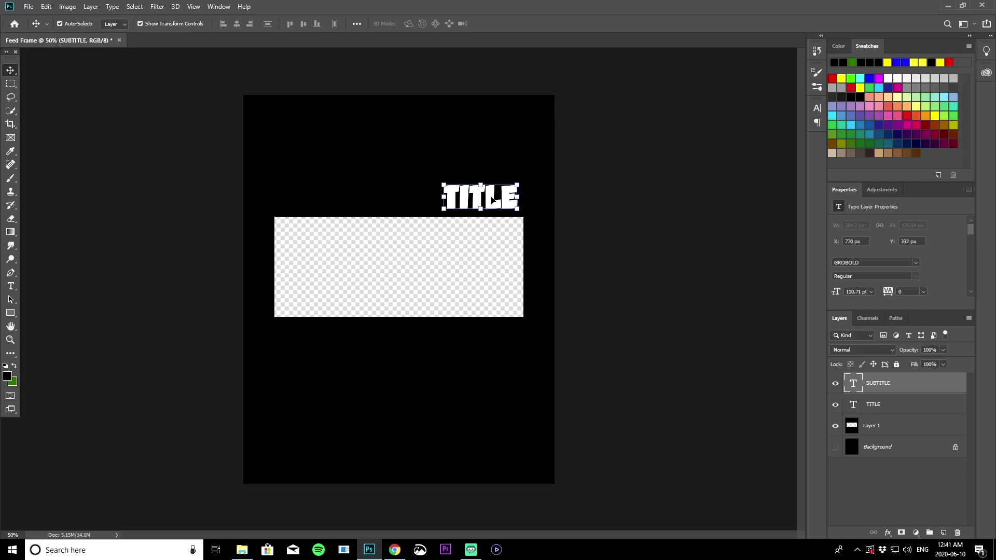
{"action": "left_click_drag", "start_coordinate": [470, 204], "coordinate": [313, 337]}
Edit the lower copy's text to read SUBTITLE.
{"action": "double_click", "coordinate": [313, 338]}
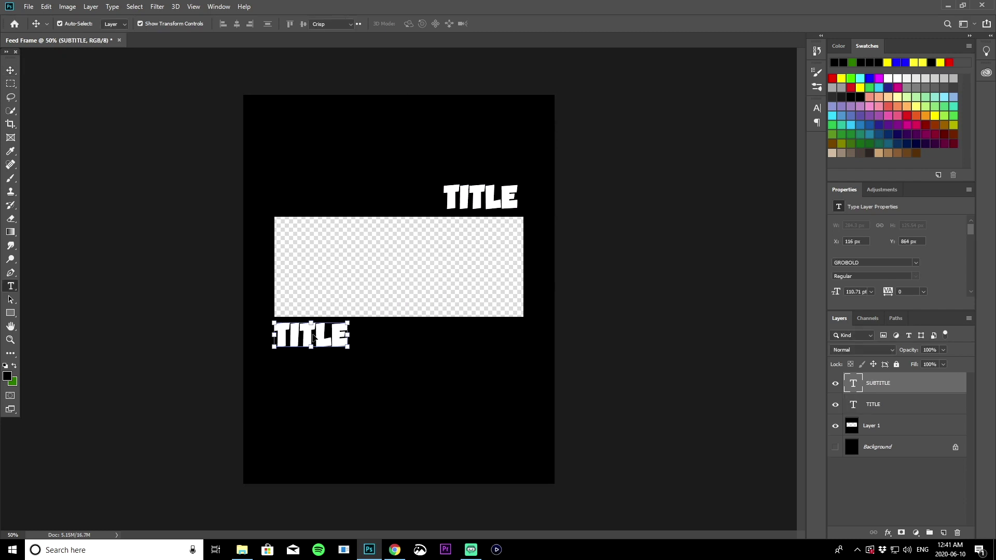
{"action": "left_click", "coordinate": [280, 334]}
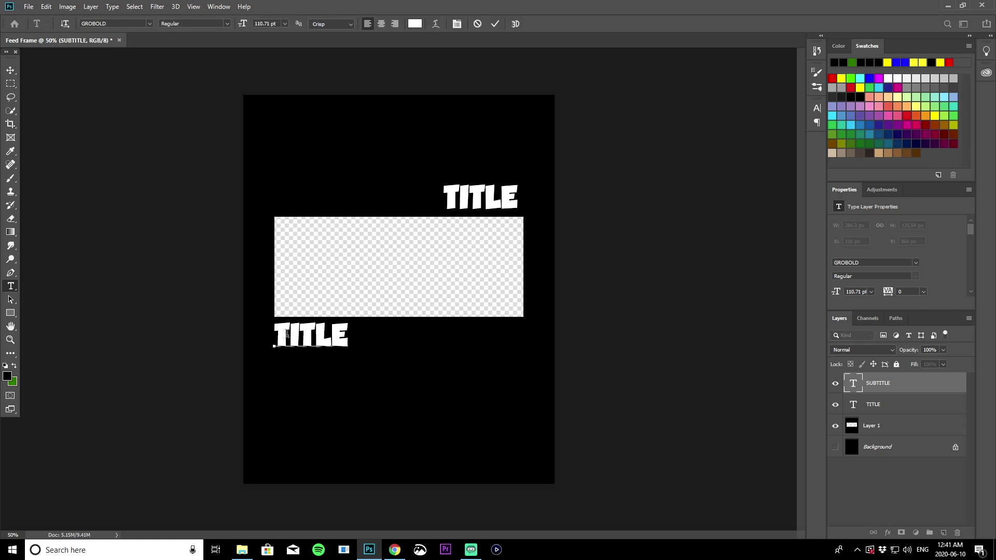
{"action": "type", "text": "SUB"}
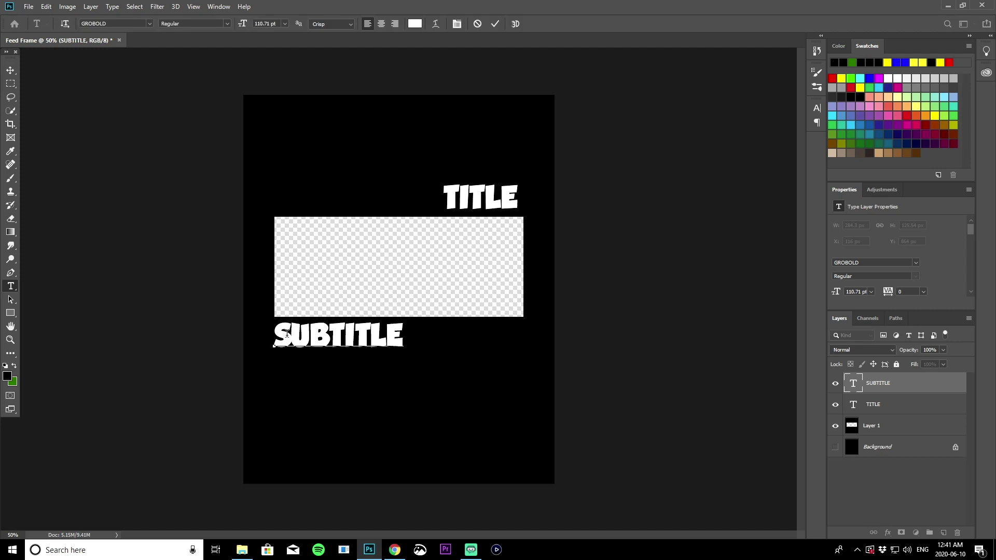
{"action": "left_click", "coordinate": [495, 23]}
Nudge the SUBTITLE text and shrink it to about 68%.
{"action": "key", "text": "v"}
{"action": "left_click_drag", "start_coordinate": [351, 338], "coordinate": [353, 339]}
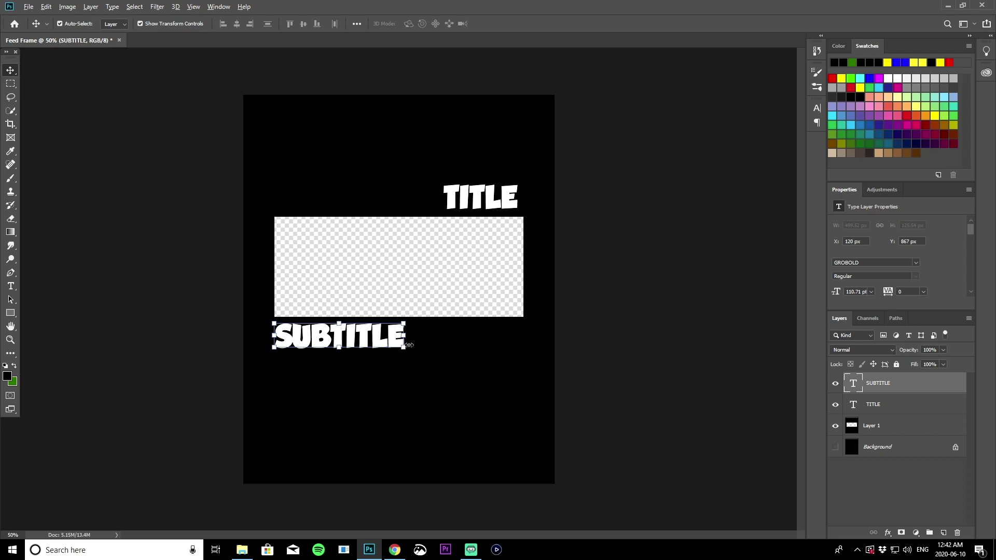
{"action": "left_click", "coordinate": [401, 347]}
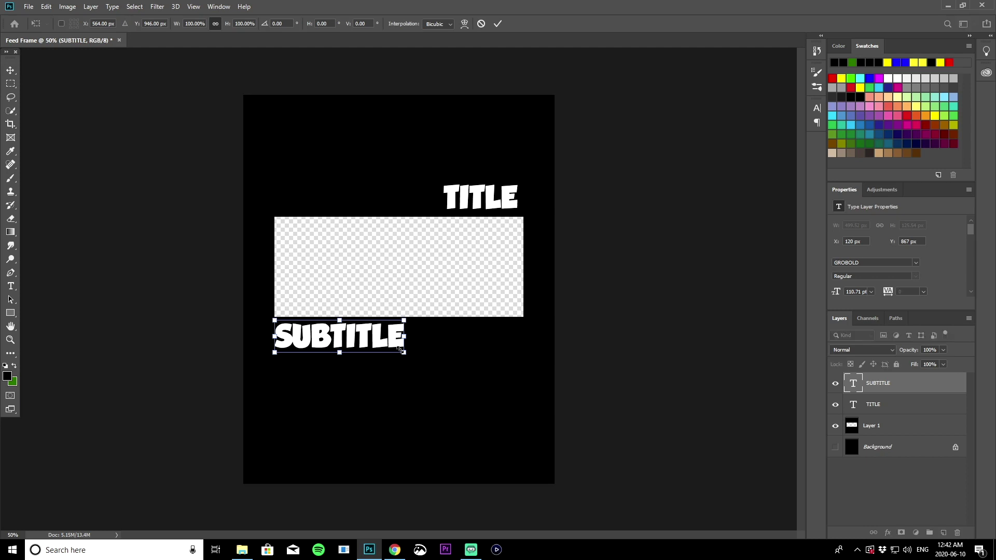
{"action": "left_click_drag", "start_coordinate": [403, 350], "coordinate": [352, 340]}
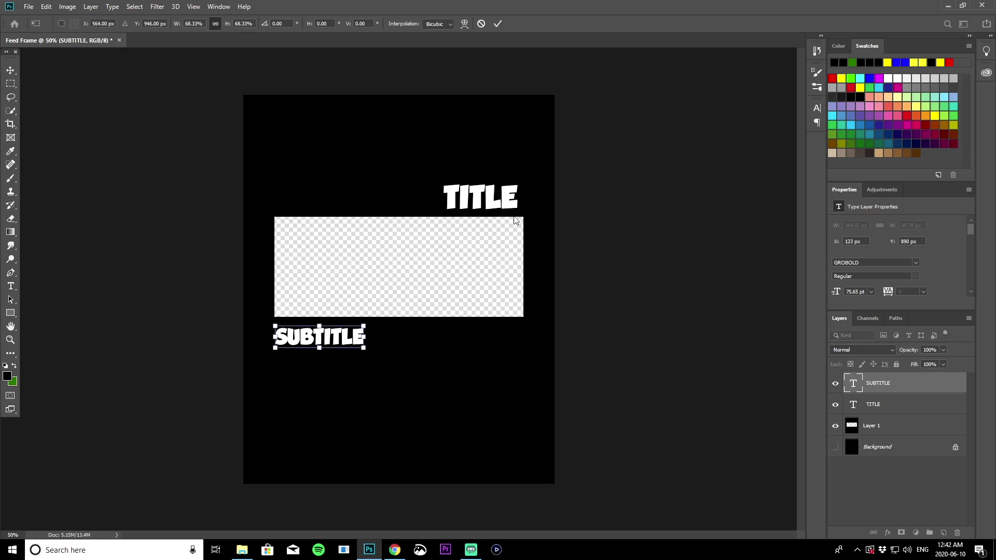
{"action": "left_click", "coordinate": [498, 24]}
{"action": "left_click", "coordinate": [674, 271]}
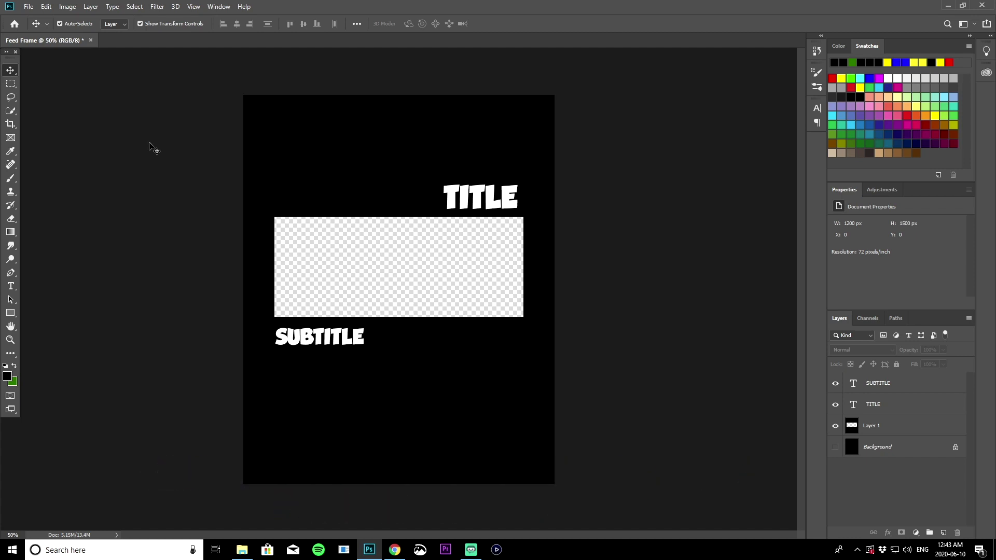
Save the document to the Desktop as 'Feed Frame dd.psd' in Photoshop format.
{"action": "left_click", "coordinate": [28, 7]}
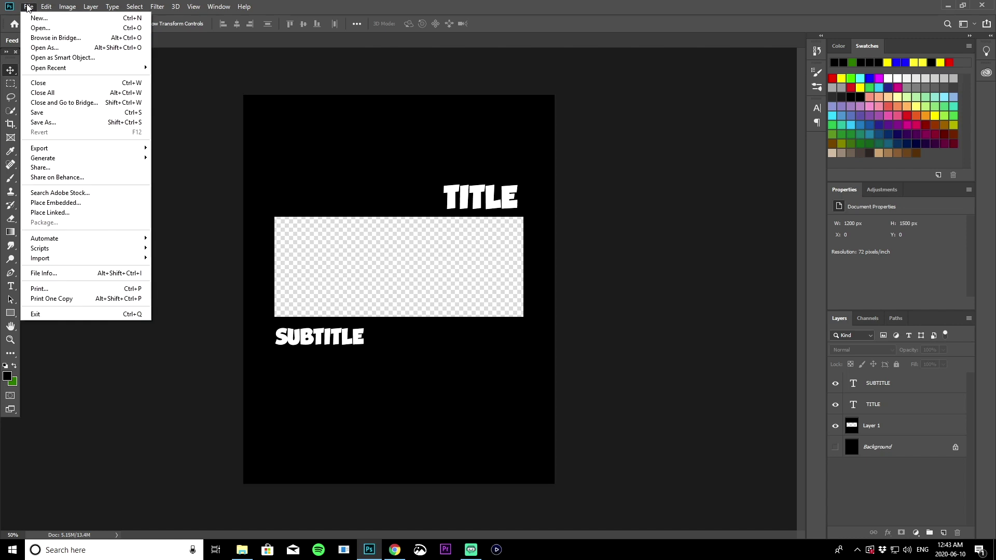
{"action": "left_click", "coordinate": [49, 122]}
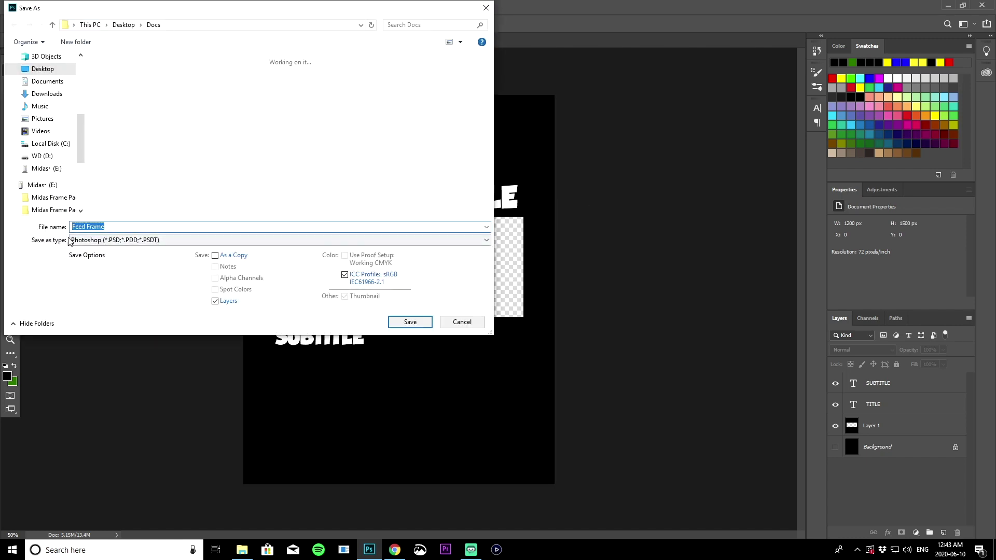
{"action": "left_click", "coordinate": [145, 226]}
{"action": "type", "text": "dd"}
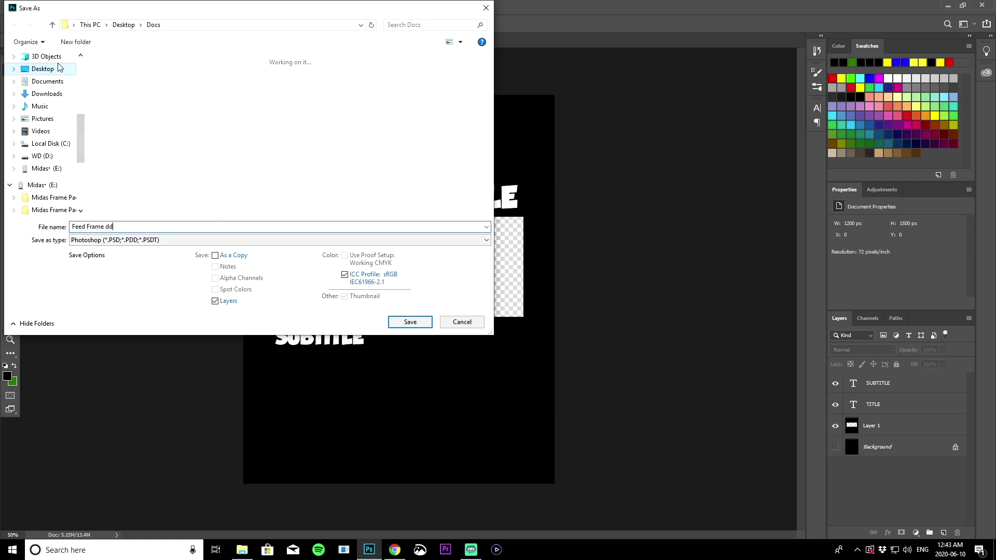
{"action": "left_click", "coordinate": [49, 69]}
{"action": "left_click", "coordinate": [414, 321]}
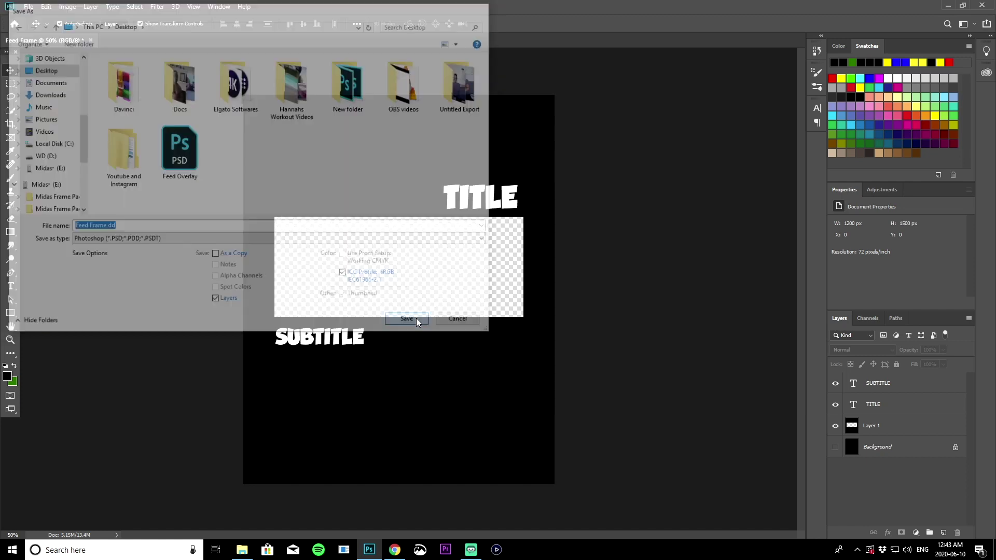
{"action": "left_click", "coordinate": [611, 157]}
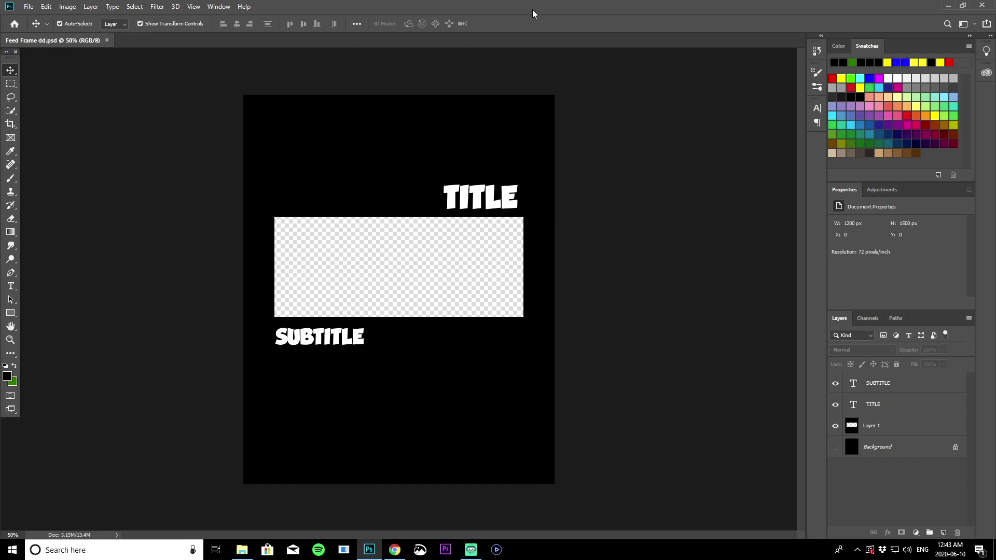
Open IMG_4069 from the Untitled Export folder on the Desktop.
{"action": "left_click", "coordinate": [27, 8]}
{"action": "left_click", "coordinate": [49, 28]}
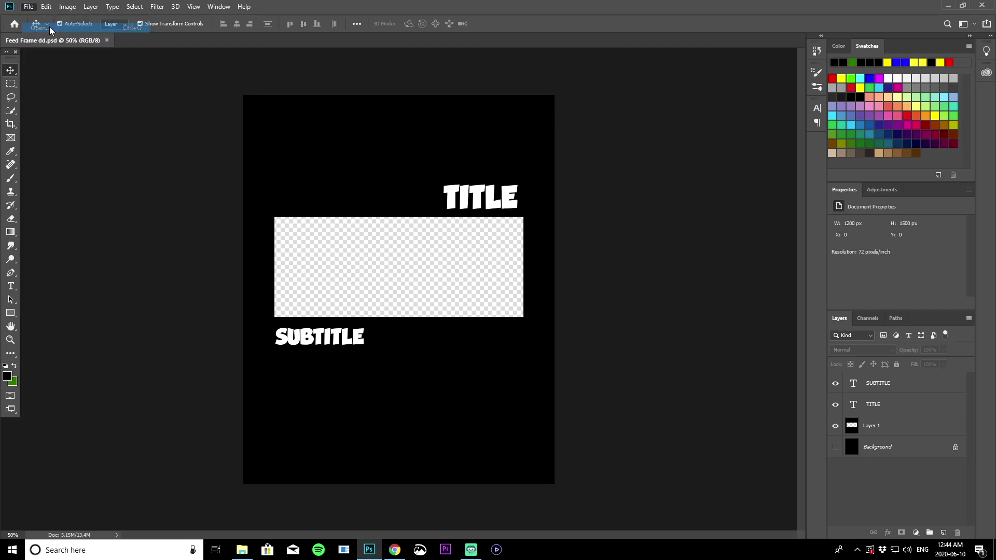
{"action": "scroll", "coordinate": [257, 140], "scroll_direction": "down", "scroll_amount": 3}
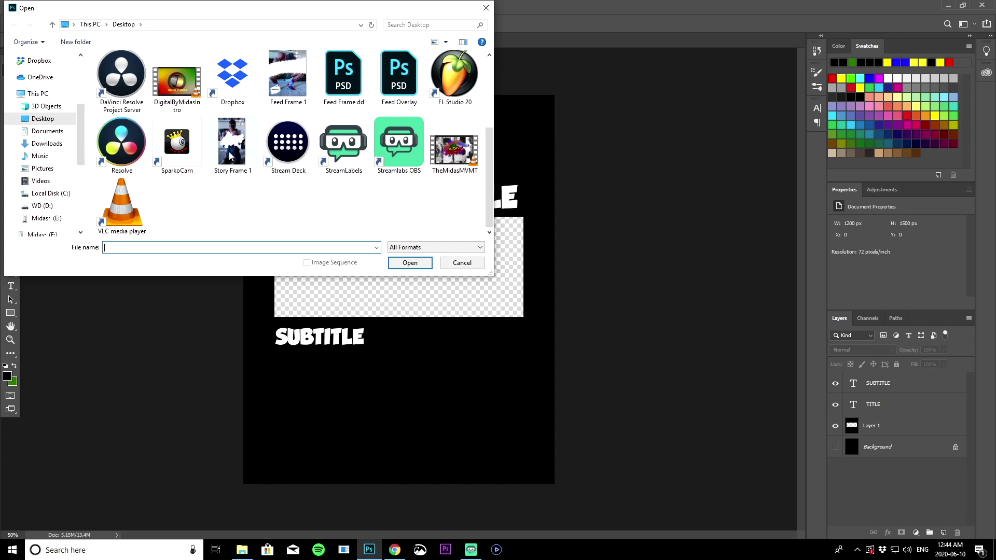
{"action": "scroll", "coordinate": [356, 148], "scroll_direction": "up", "scroll_amount": 2}
{"action": "scroll", "coordinate": [383, 156], "scroll_direction": "up", "scroll_amount": 1}
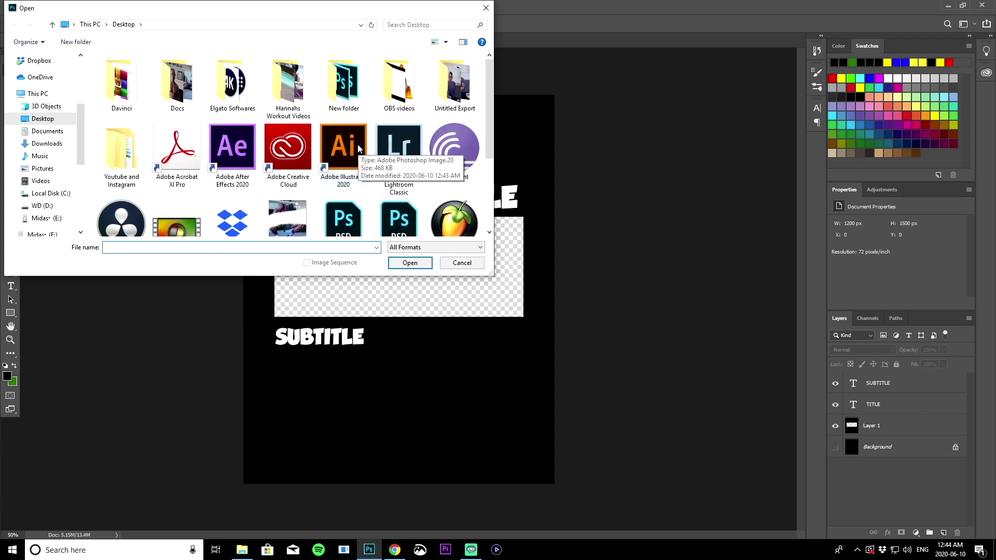
{"action": "left_click", "coordinate": [458, 99]}
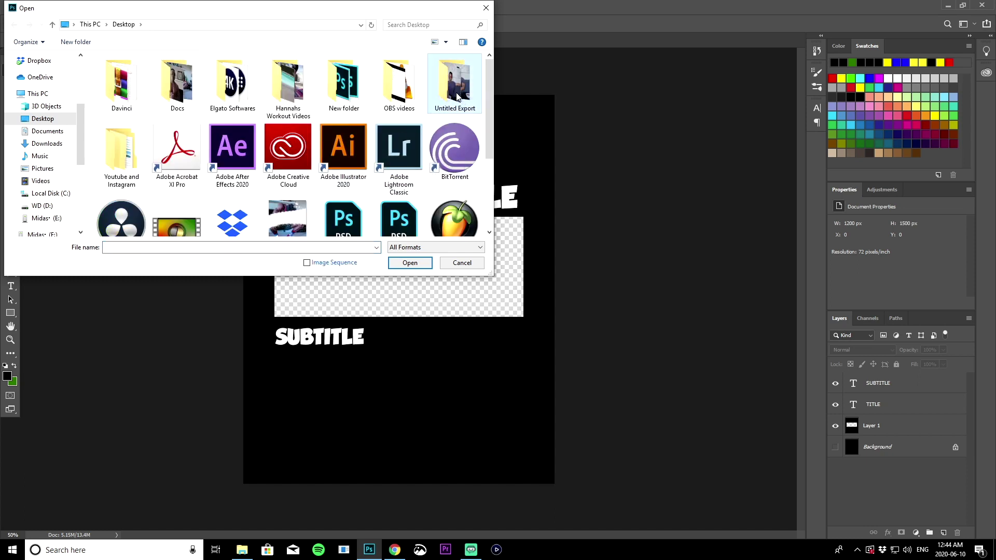
{"action": "double_click", "coordinate": [457, 97]}
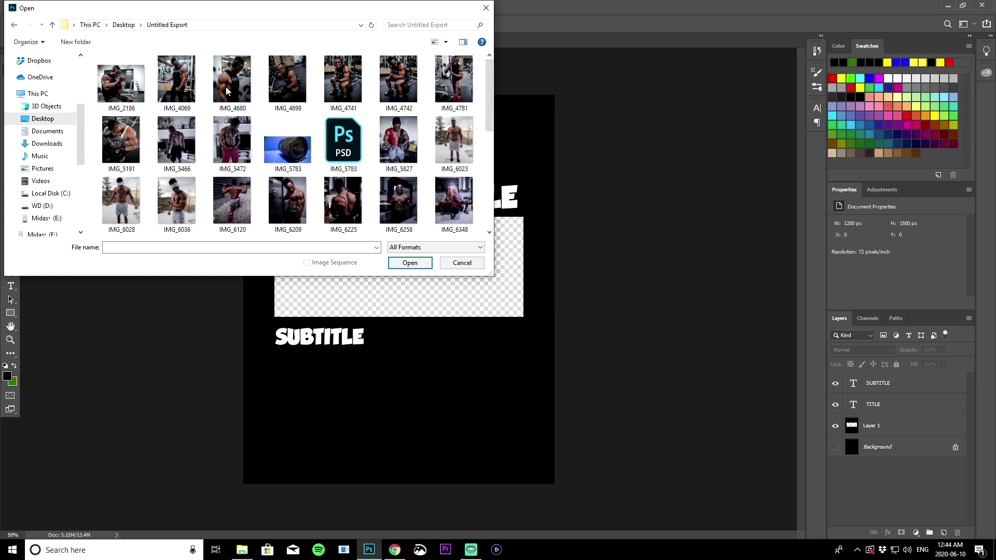
{"action": "double_click", "coordinate": [193, 89]}
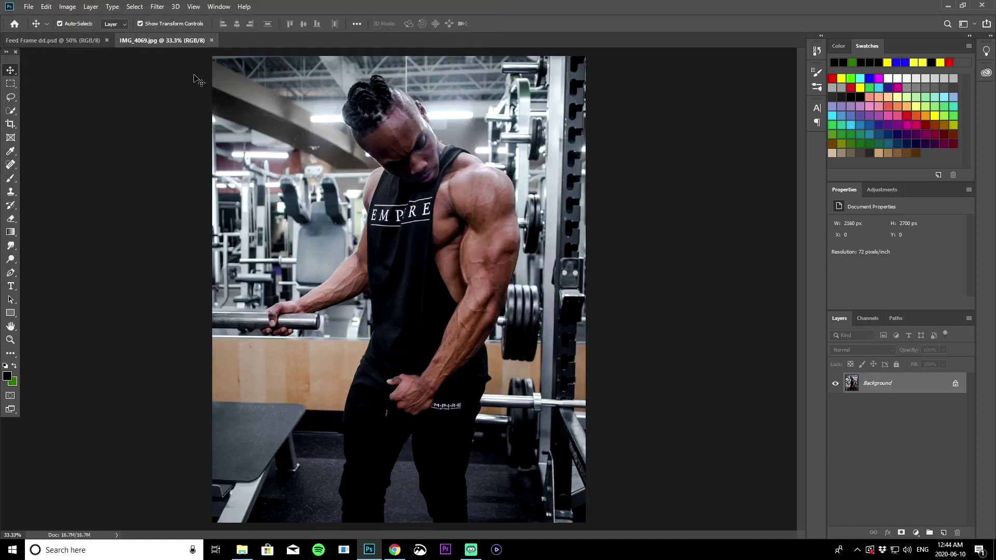
Copy the gym photo into Feed Frame dd, move it down, and scale it to about 59%.
{"action": "left_click_drag", "start_coordinate": [913, 386], "coordinate": [314, 277]}
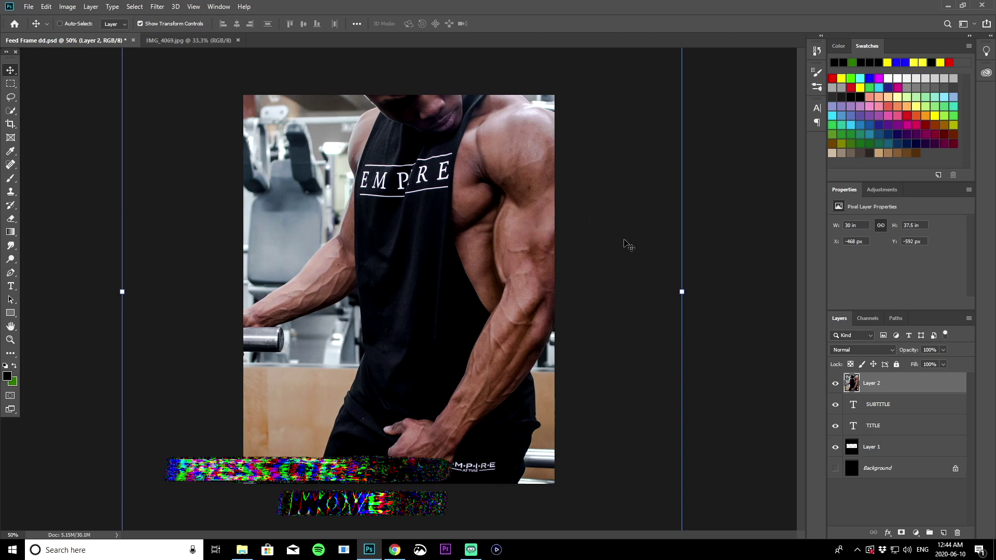
{"action": "key", "text": "ctrl"}
{"action": "key", "text": "ctrl+t"}
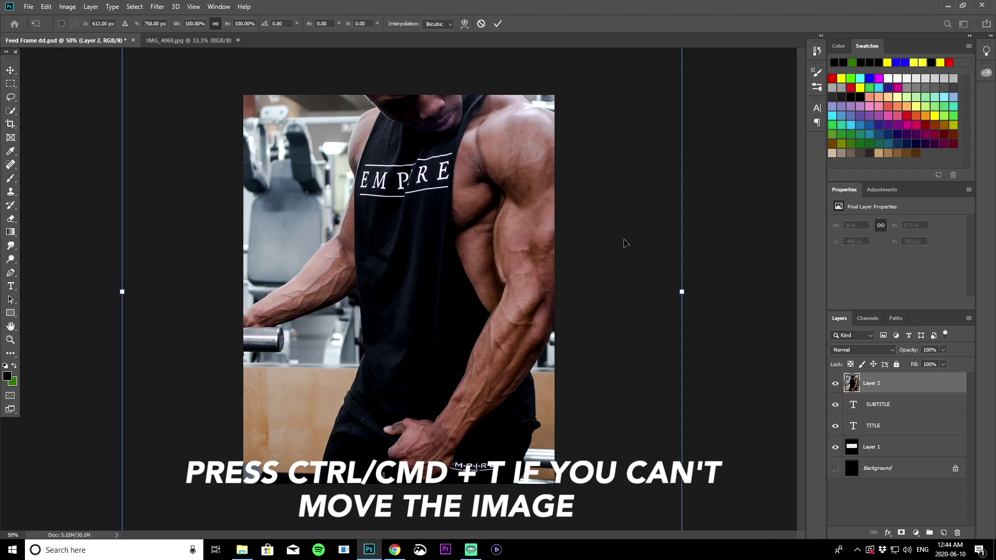
{"action": "left_click_drag", "start_coordinate": [660, 79], "coordinate": [687, 176]}
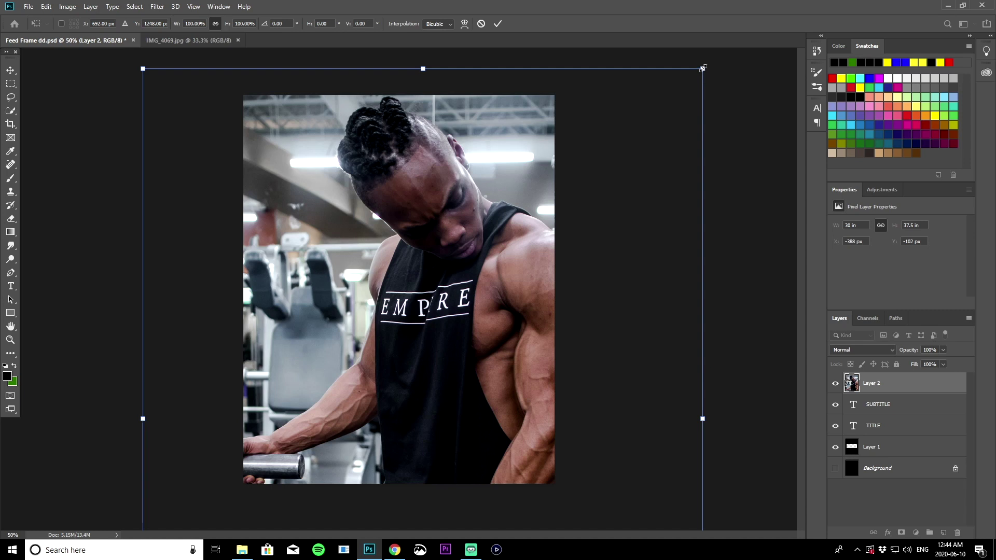
{"action": "left_click_drag", "start_coordinate": [702, 68], "coordinate": [549, 113]}
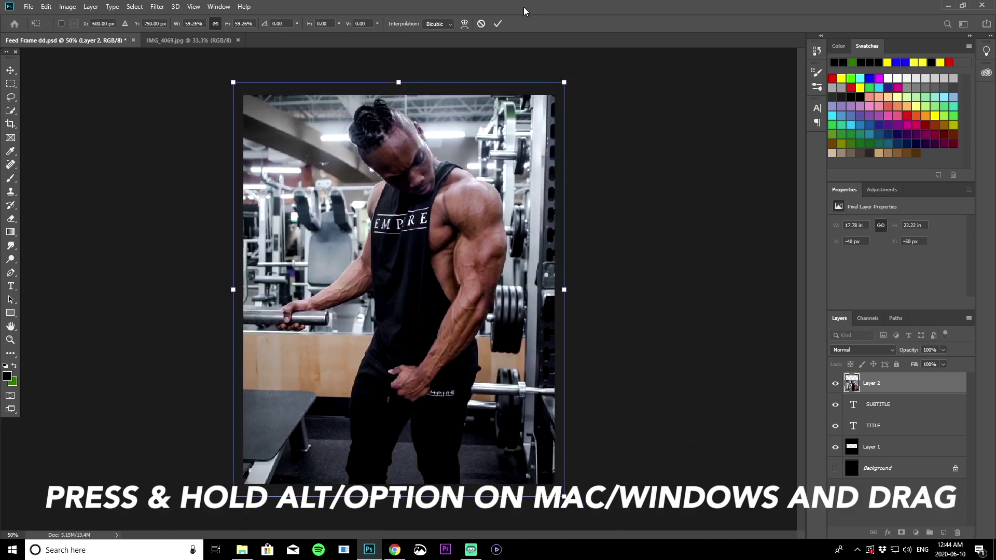
{"action": "left_click", "coordinate": [497, 24]}
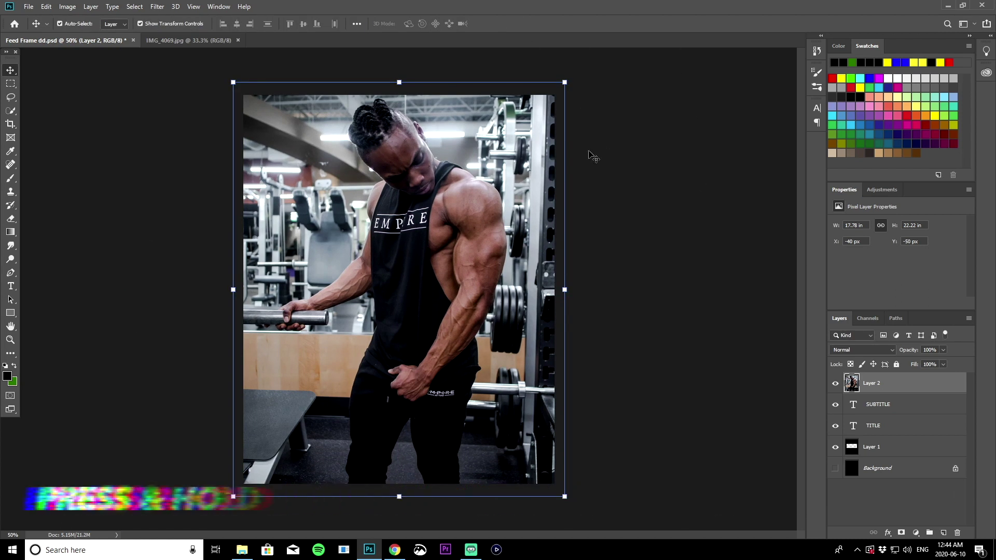
Move the photo layer beneath TITLE and SUBTITLE and clip it to Layer 1.
{"action": "left_click_drag", "start_coordinate": [877, 382], "coordinate": [877, 432]}
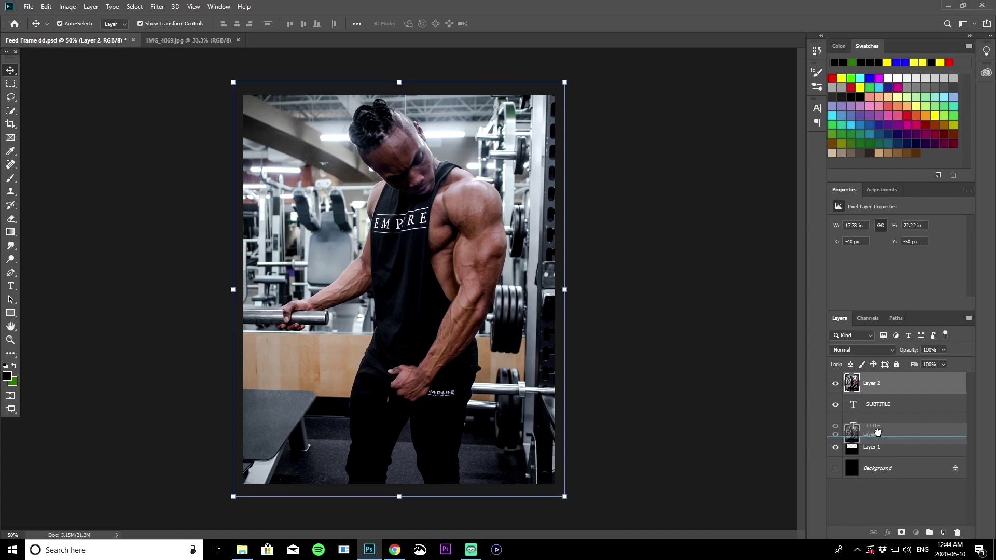
{"action": "left_click_drag", "start_coordinate": [878, 432], "coordinate": [878, 434]}
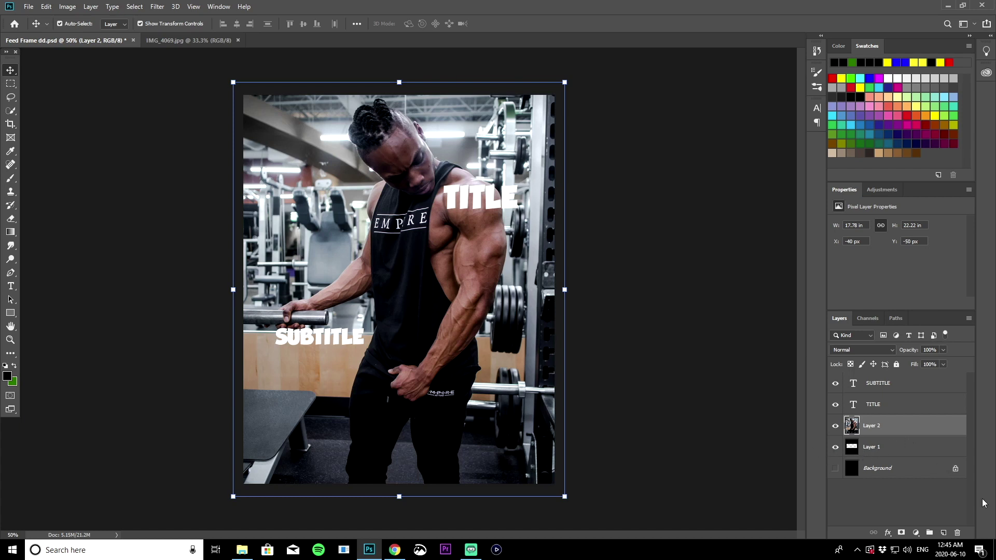
{"action": "right_click", "coordinate": [865, 429]}
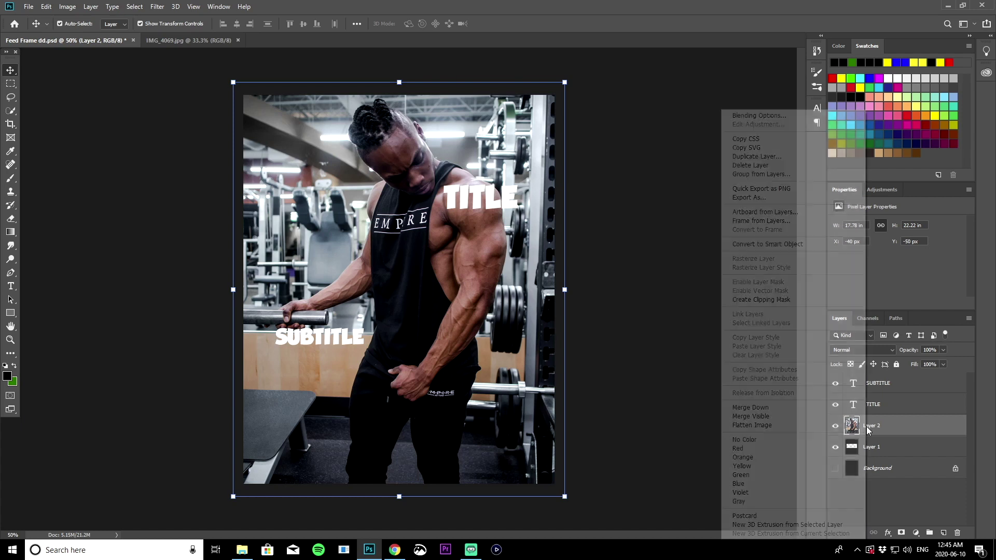
{"action": "left_click", "coordinate": [735, 300]}
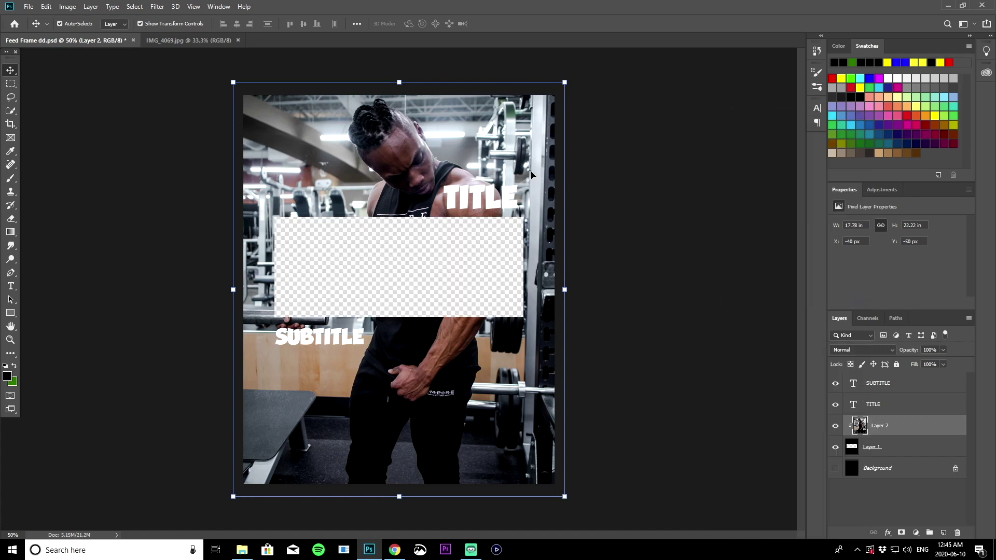
Nudge the clipped photo slightly within the frame.
{"action": "left_click", "coordinate": [641, 155]}
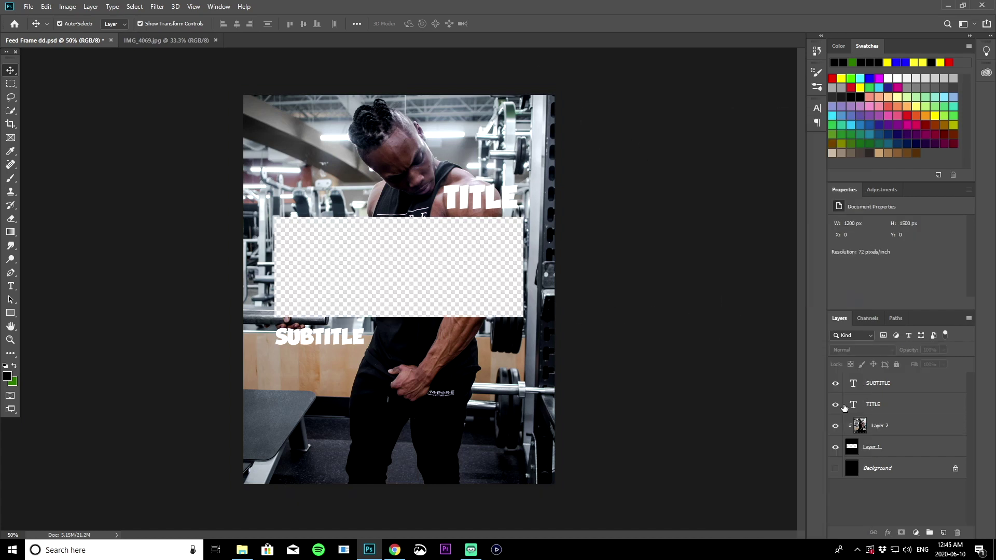
{"action": "mouse_move", "coordinate": [488, 136]}
{"action": "left_mouse_down"}
{"action": "mouse_move", "coordinate": [478, 135]}
{"action": "mouse_move", "coordinate": [488, 150]}
{"action": "mouse_move", "coordinate": [486, 57]}
{"action": "mouse_move", "coordinate": [485, 138]}
{"action": "mouse_move", "coordinate": [485, 123]}
{"action": "left_mouse_up"}
{"action": "left_click", "coordinate": [232, 177]}
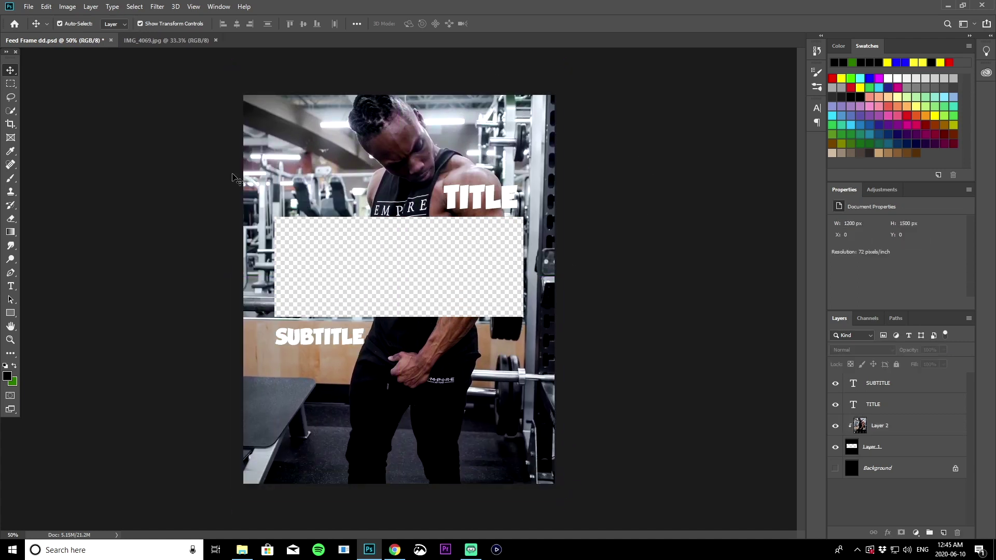
Export the frame with Export As as a 1200x1500 PNG named Feed Frame dd on the Desktop.
{"action": "left_click", "coordinate": [30, 7]}
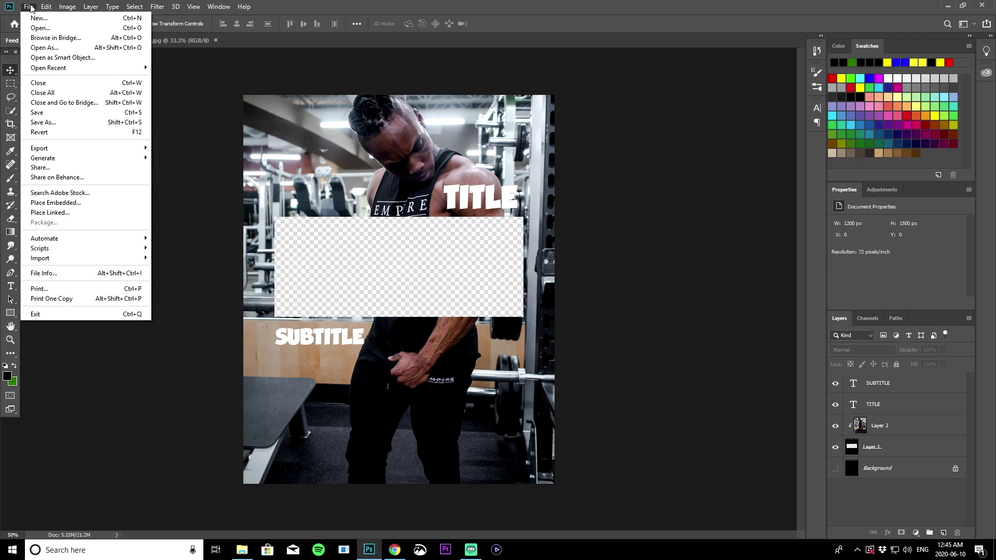
{"action": "mouse_move", "coordinate": [108, 149]}
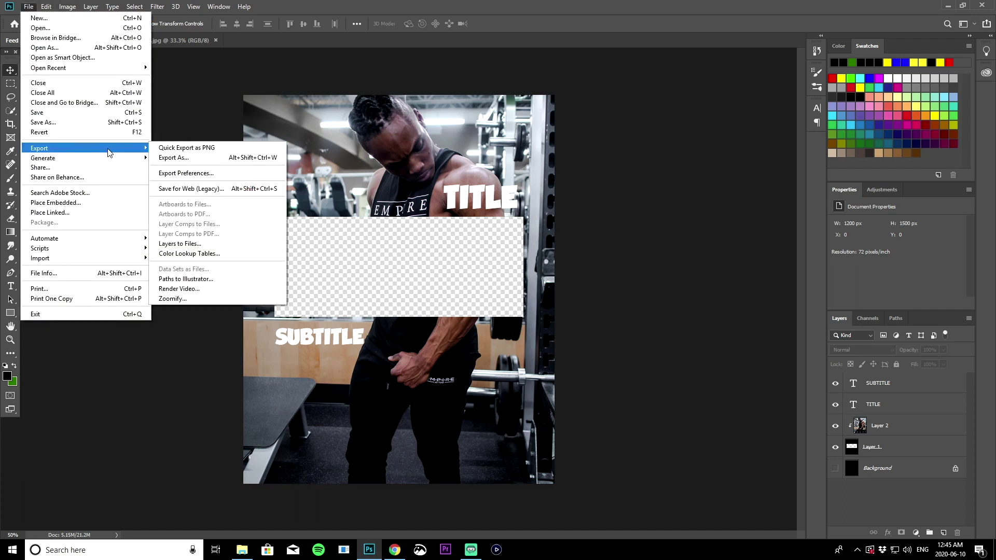
{"action": "left_click", "coordinate": [213, 158]}
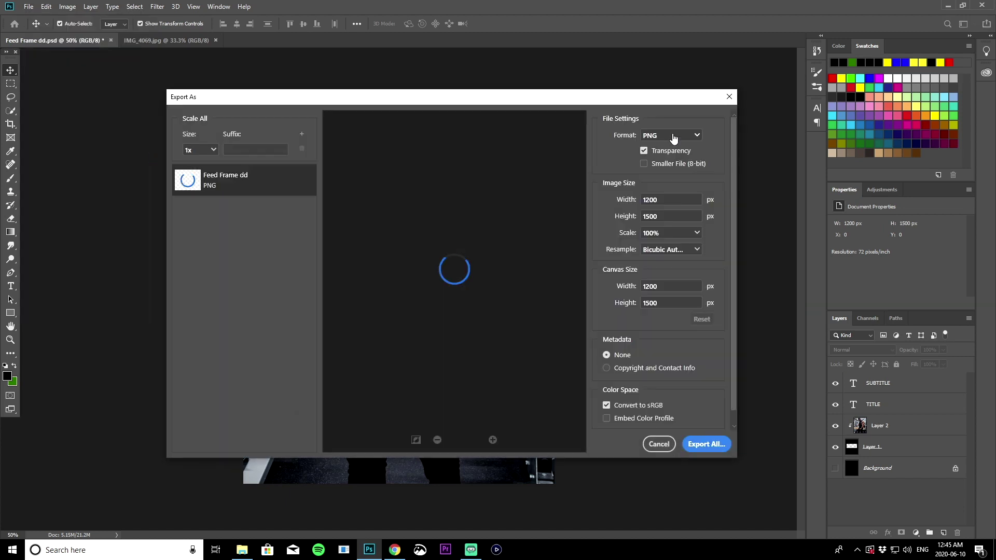
{"action": "left_click", "coordinate": [713, 445]}
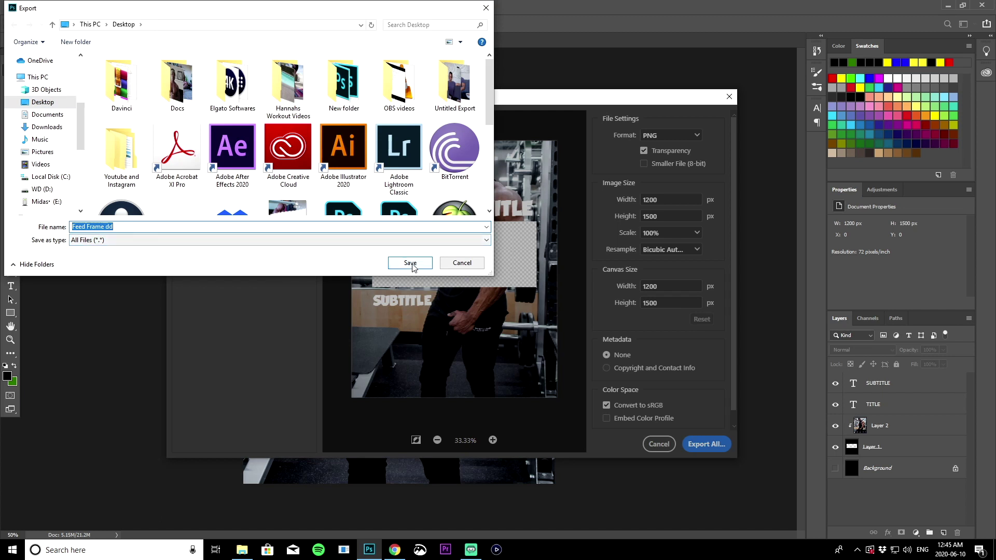
{"action": "left_click", "coordinate": [411, 264]}
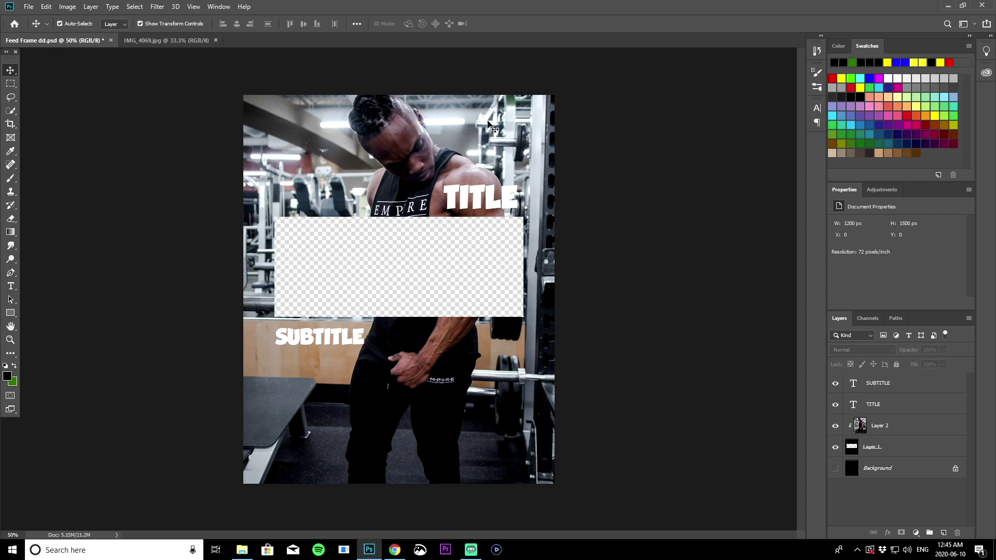
Delete the gym photo layer (Layer 2), save Feed Frame dd with Ctrl+S, and close Photoshop.
{"action": "left_click", "coordinate": [903, 428]}
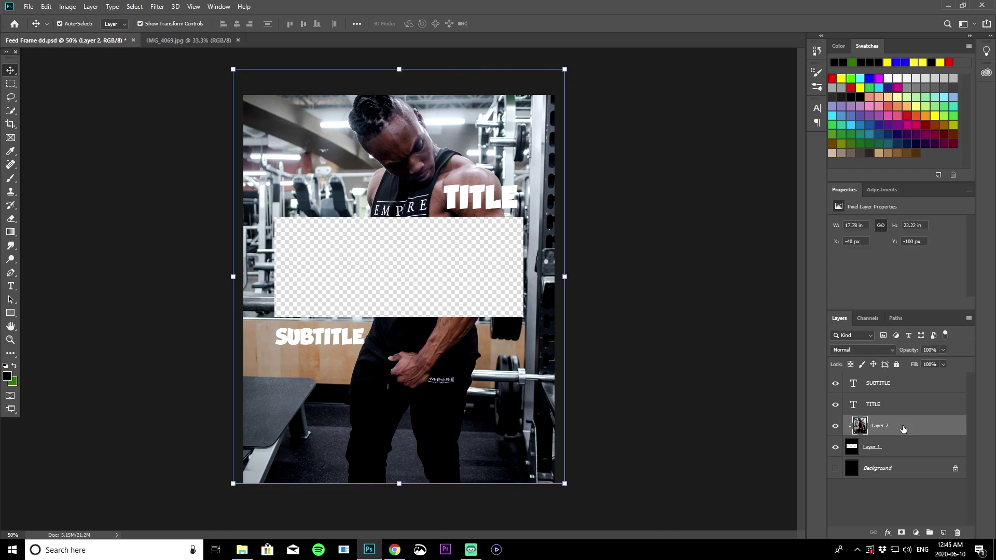
{"action": "key", "text": "Delete"}
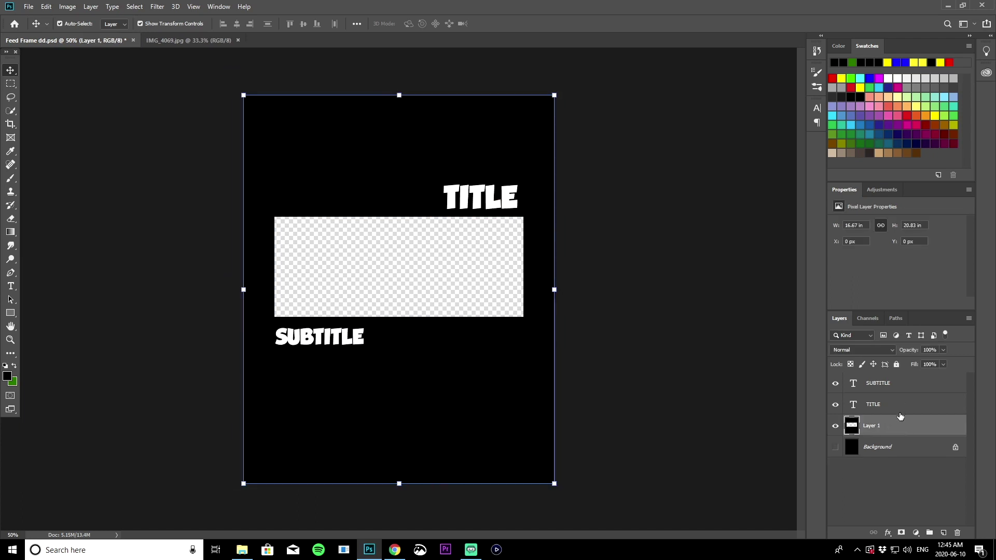
{"action": "key", "text": "ctrl"}
{"action": "key", "text": "ctrl+s"}
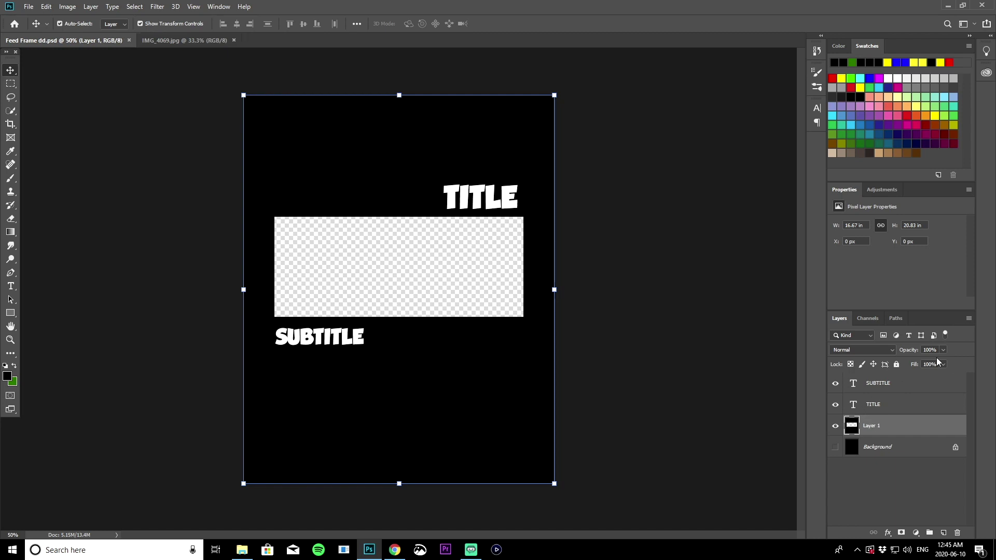
{"action": "left_click", "coordinate": [982, 5]}
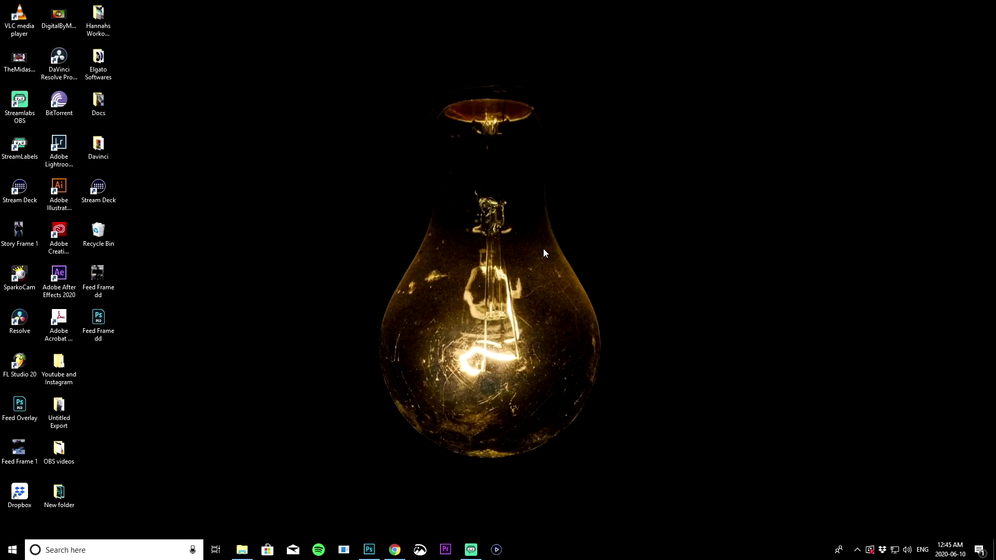
Launch Premiere Pro and create a new Untitled project, overwriting the existing one.
{"action": "left_click", "coordinate": [449, 554]}
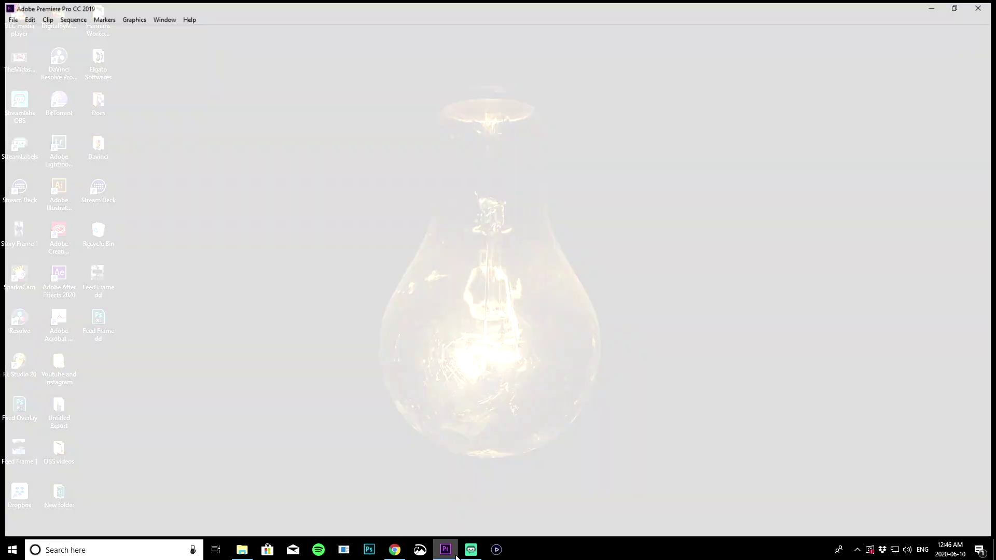
{"action": "mouse_move", "coordinate": [456, 557]}
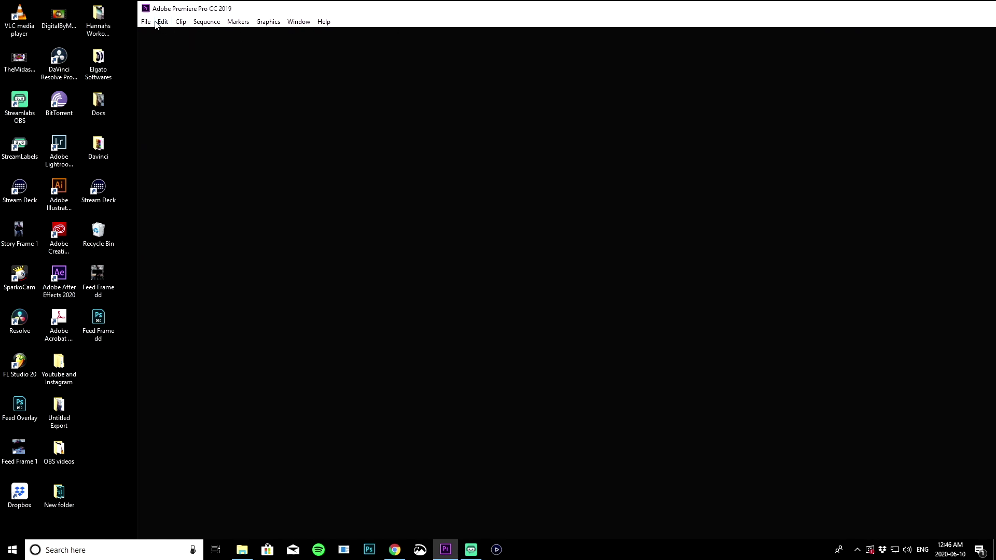
{"action": "left_click", "coordinate": [146, 22]}
{"action": "left_click", "coordinate": [146, 22]}
{"action": "left_click", "coordinate": [146, 21]}
{"action": "mouse_move", "coordinate": [154, 34]}
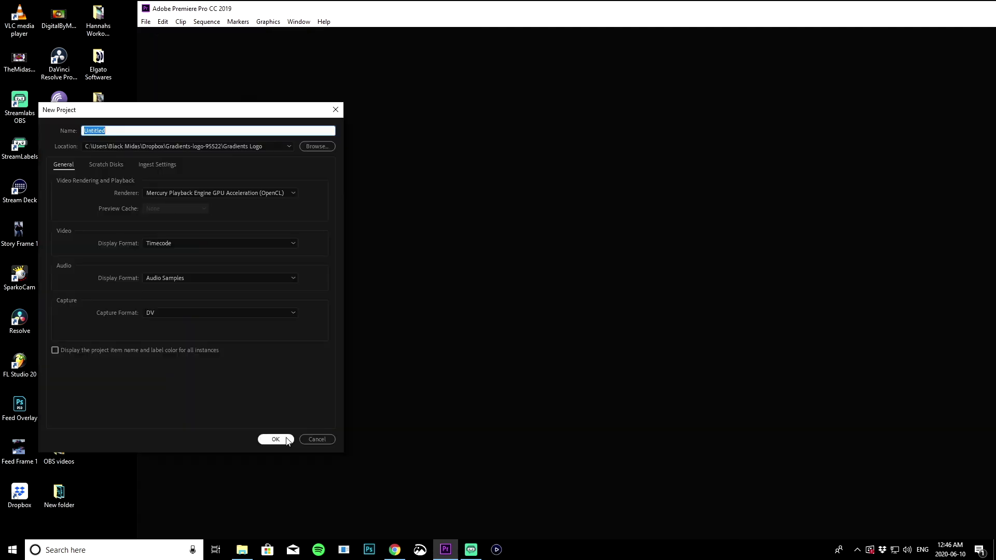
{"action": "left_click", "coordinate": [275, 439]}
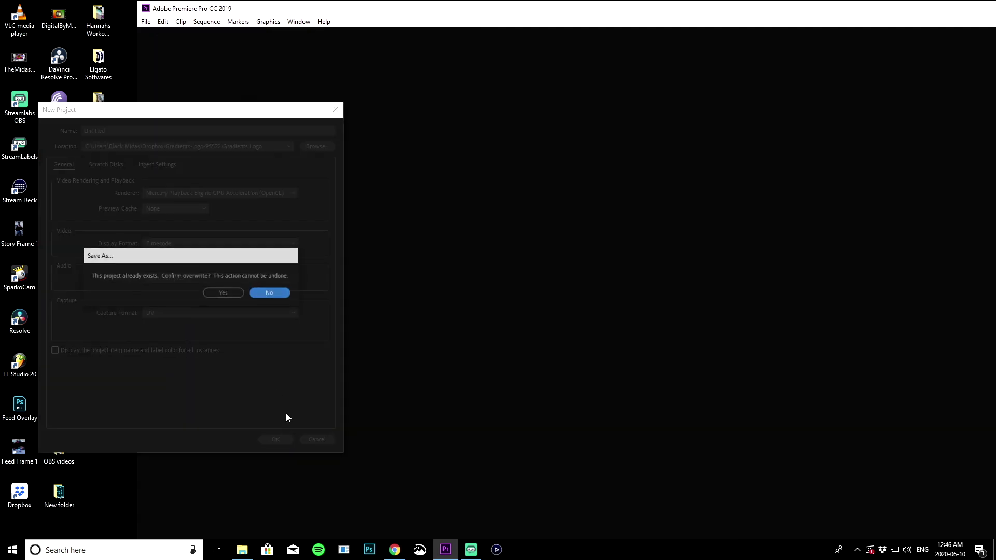
{"action": "left_click", "coordinate": [230, 292]}
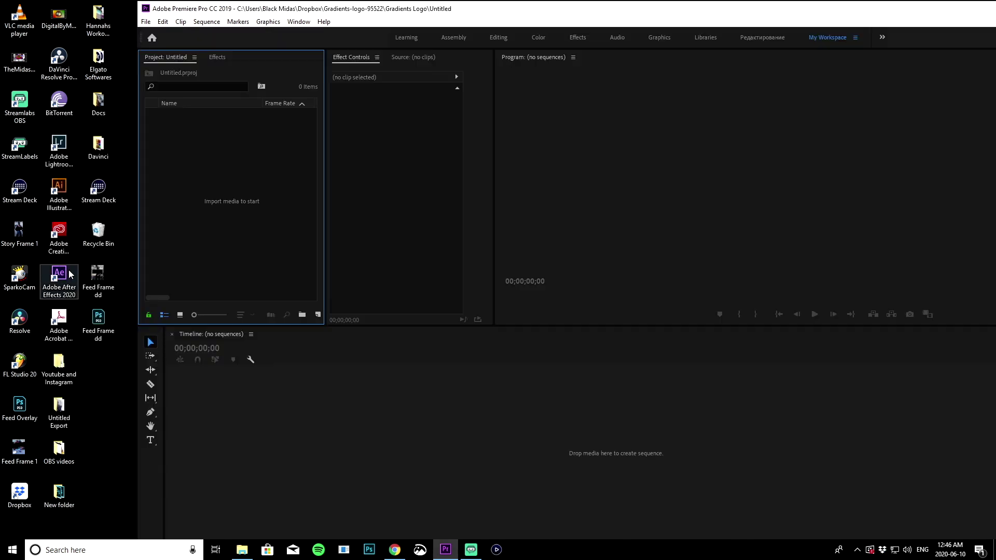
Import Feed Frame dd.png into Premiere and drop it on the timeline to create its sequence.
{"action": "left_click_drag", "start_coordinate": [104, 278], "coordinate": [236, 419]}
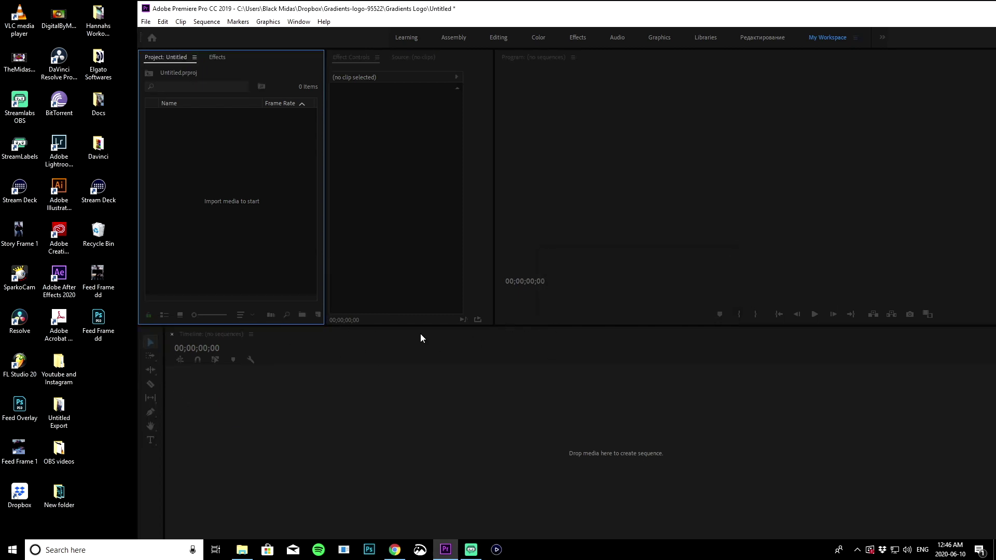
{"action": "left_click_drag", "start_coordinate": [420, 338], "coordinate": [193, 333]}
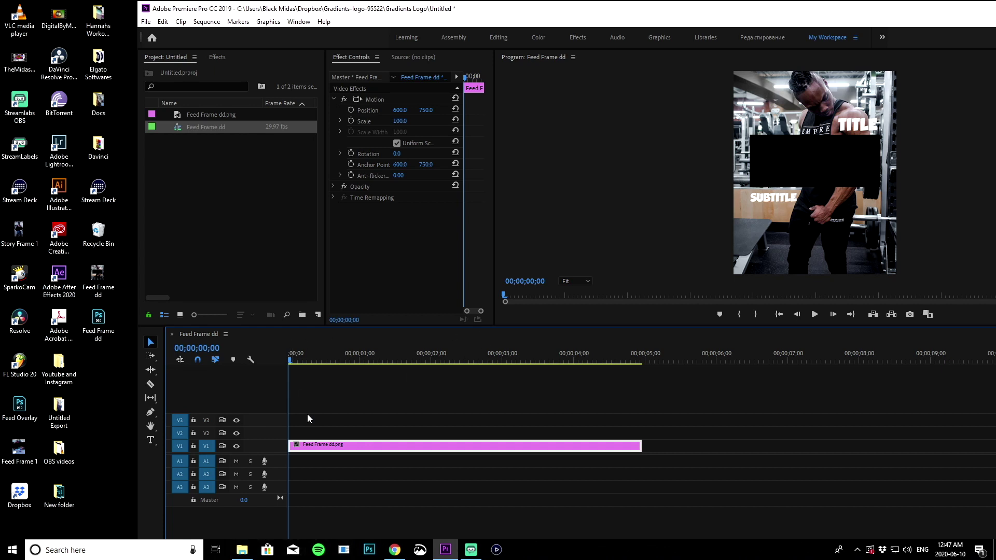
{"action": "key", "text": "alt+Tab"}
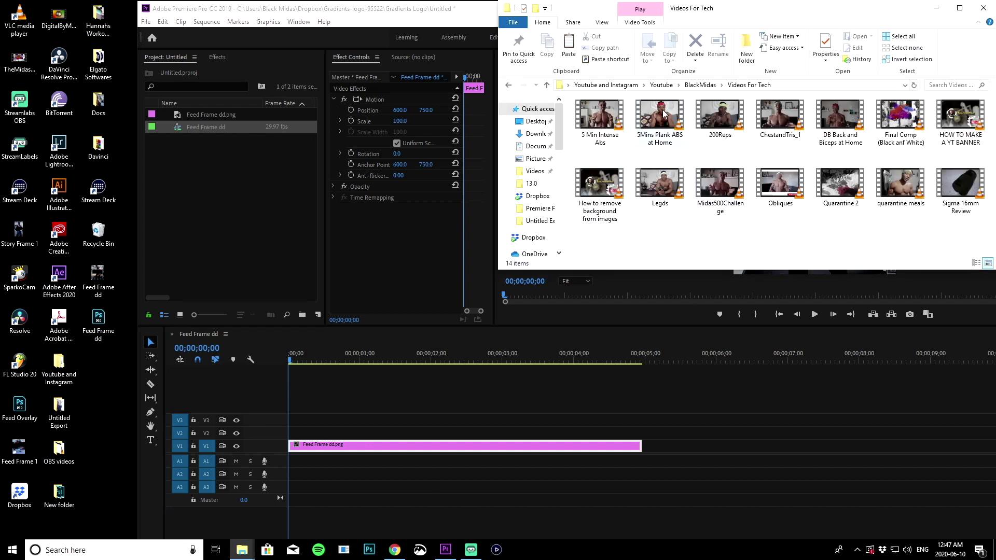
Drag Midas500Challenge.mp4 from Videos For Tech onto V1 at the start of the timeline.
{"action": "left_click_drag", "start_coordinate": [734, 184], "coordinate": [606, 358]}
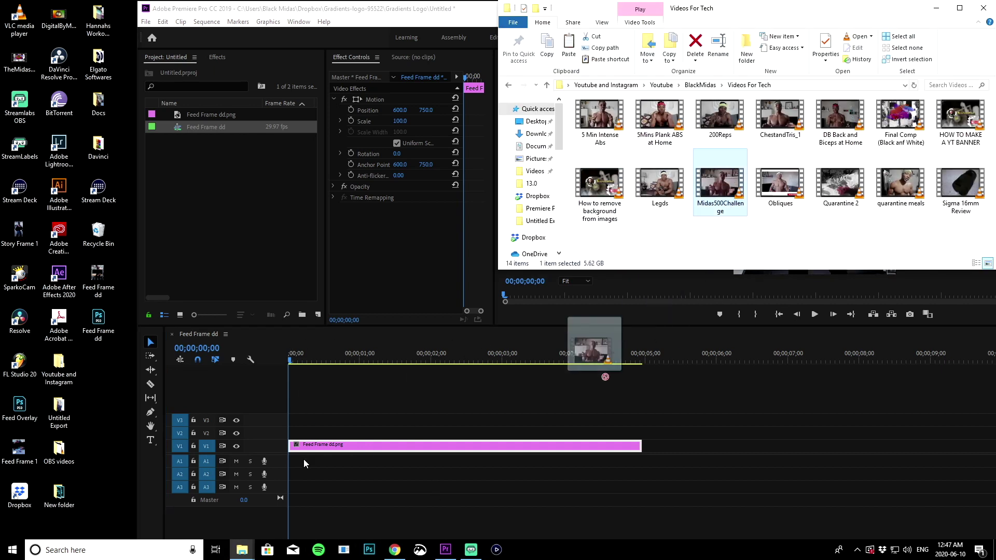
{"action": "left_click_drag", "start_coordinate": [304, 459], "coordinate": [800, 433]}
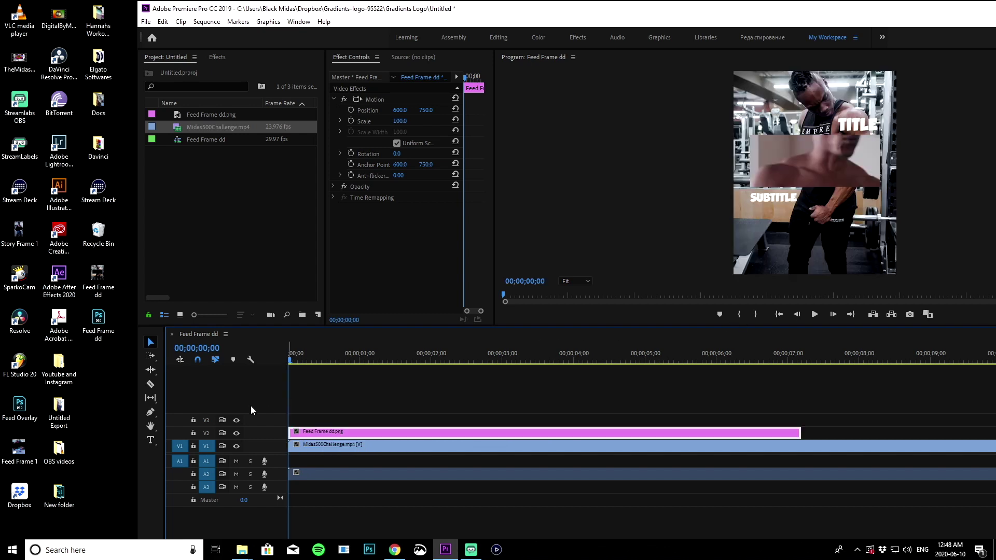
Set the Midas500Challenge clip's Scale to 27 and Position Y to 709 in Effect Controls.
{"action": "left_click", "coordinate": [415, 360]}
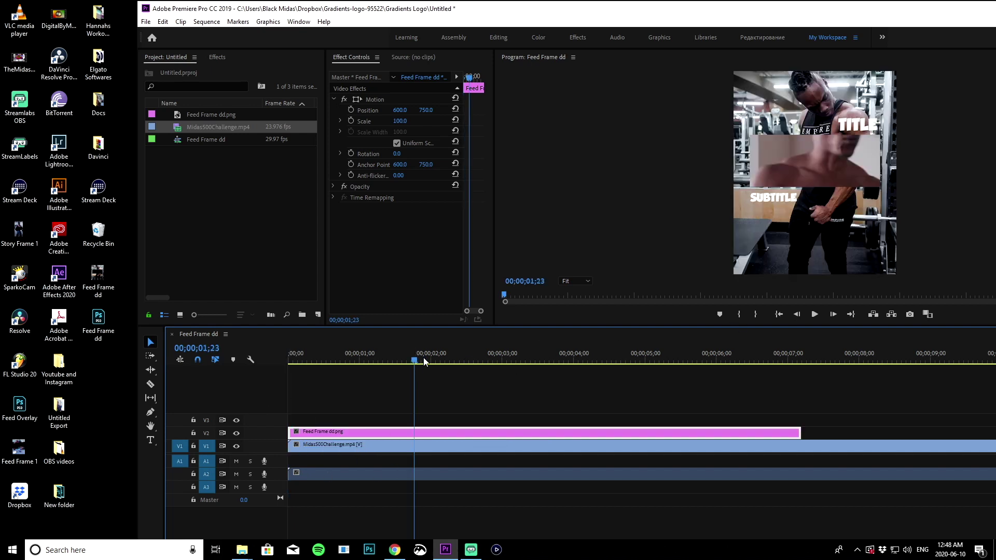
{"action": "left_click_drag", "start_coordinate": [424, 359], "coordinate": [481, 383]}
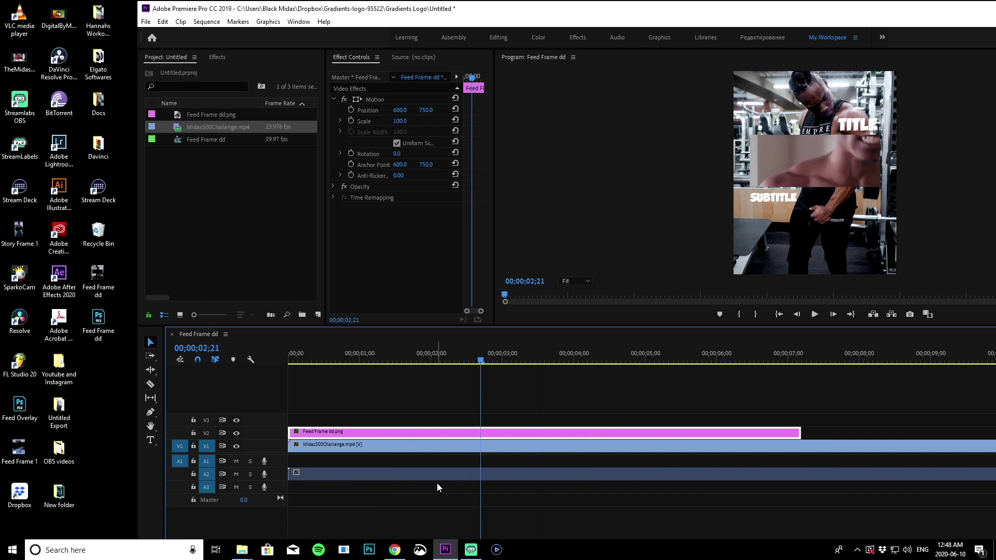
{"action": "left_click", "coordinate": [428, 444]}
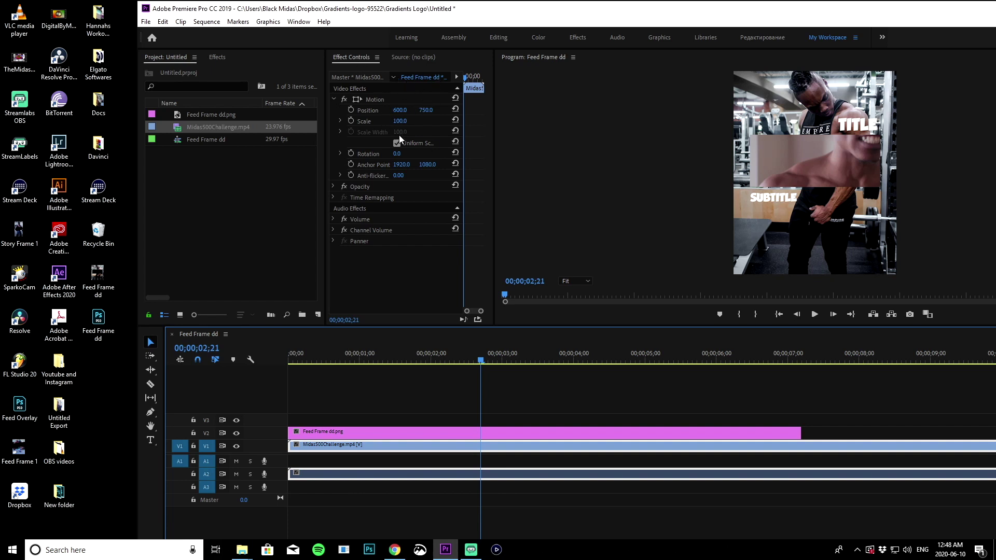
{"action": "left_click", "coordinate": [402, 121]}
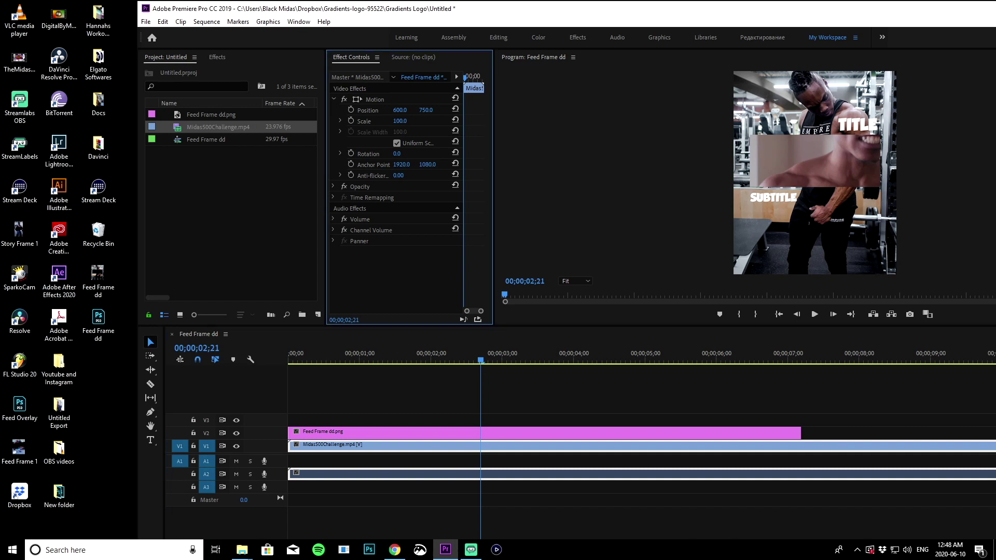
{"action": "left_click_drag", "start_coordinate": [403, 121], "coordinate": [360, 122]}
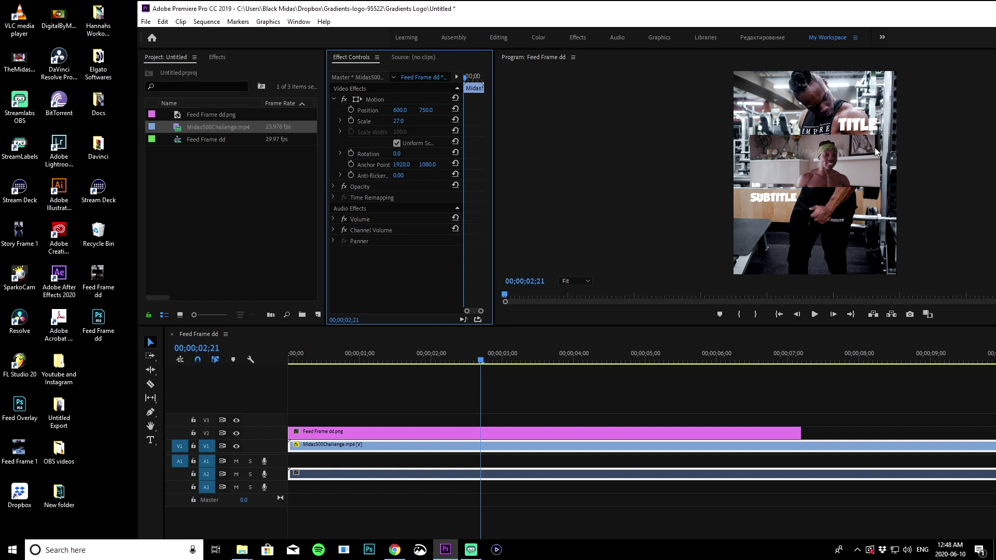
{"action": "left_click_drag", "start_coordinate": [440, 110], "coordinate": [419, 109]}
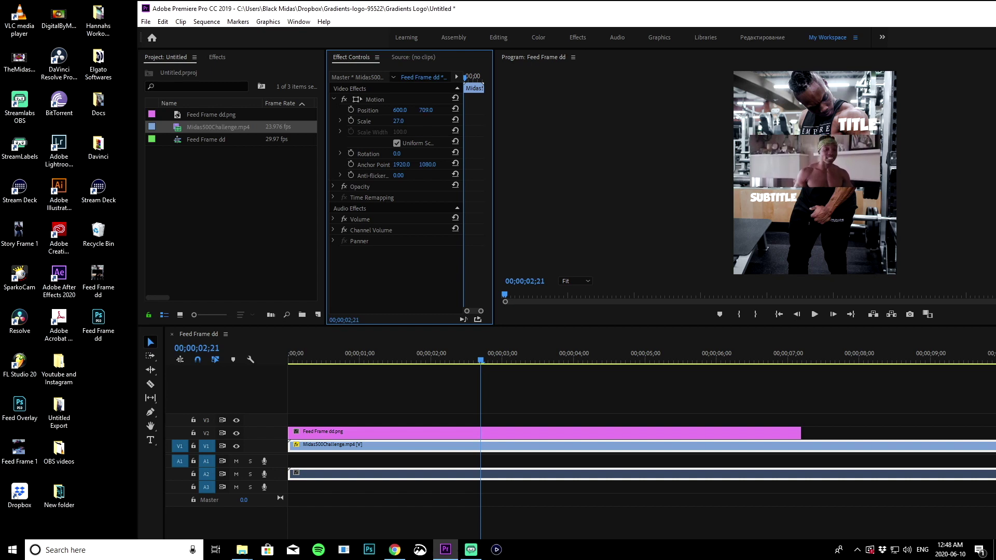
{"action": "left_click", "coordinate": [373, 360]}
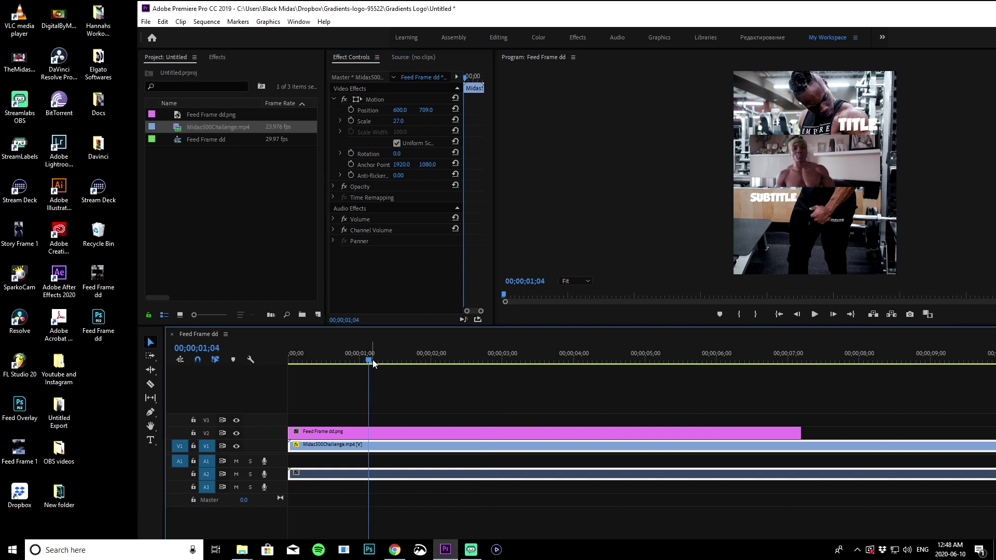
{"action": "key", "text": "space"}
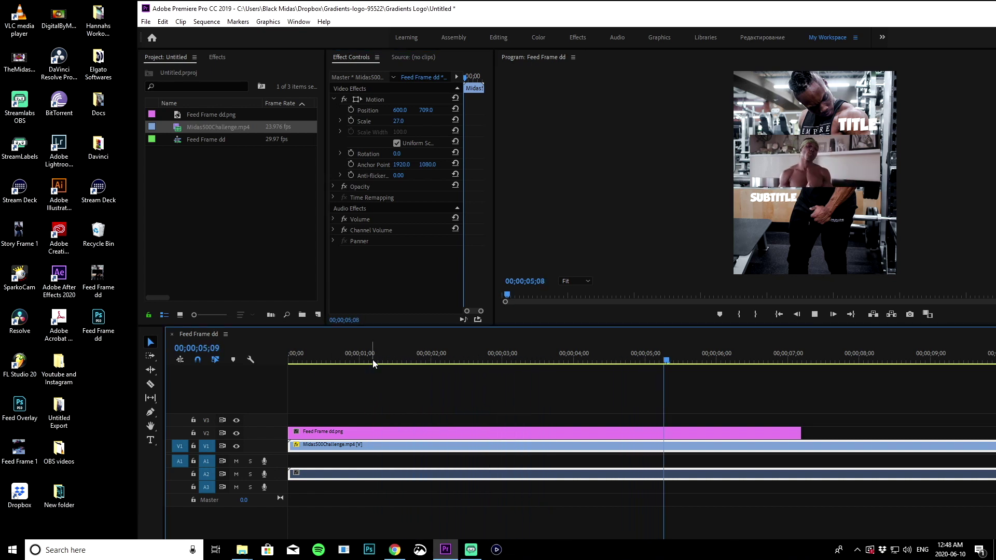
{"action": "key", "text": "space"}
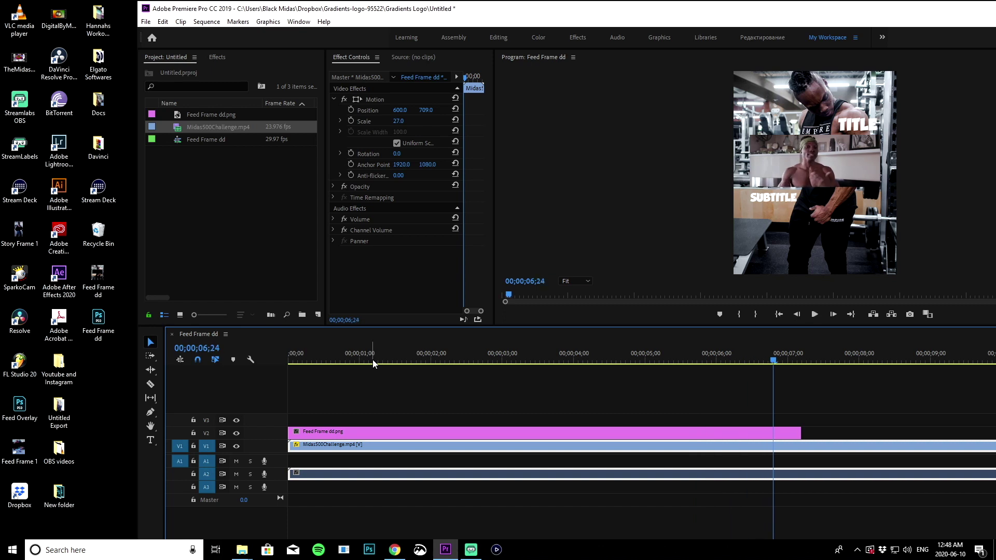